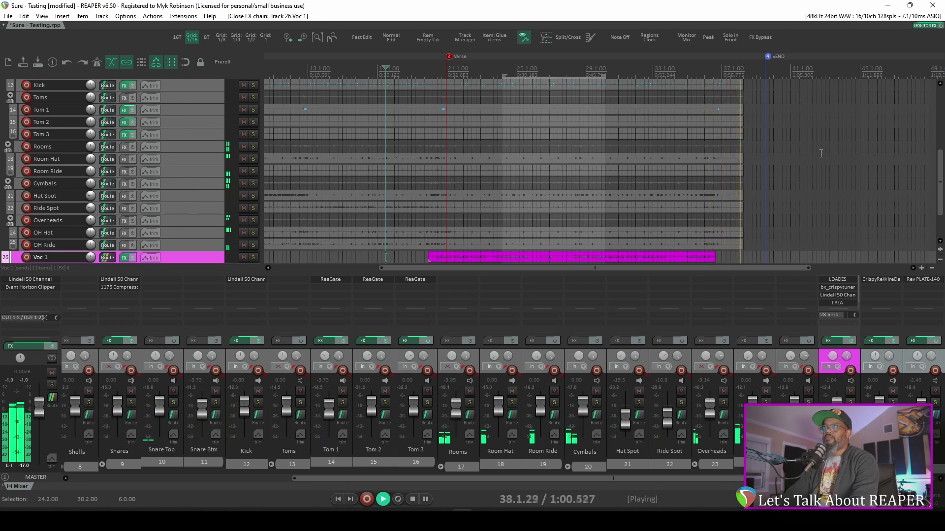
Bypass bx_crispytuner on the Voc 1 track and play the full mix without the pitch correction
key(space)
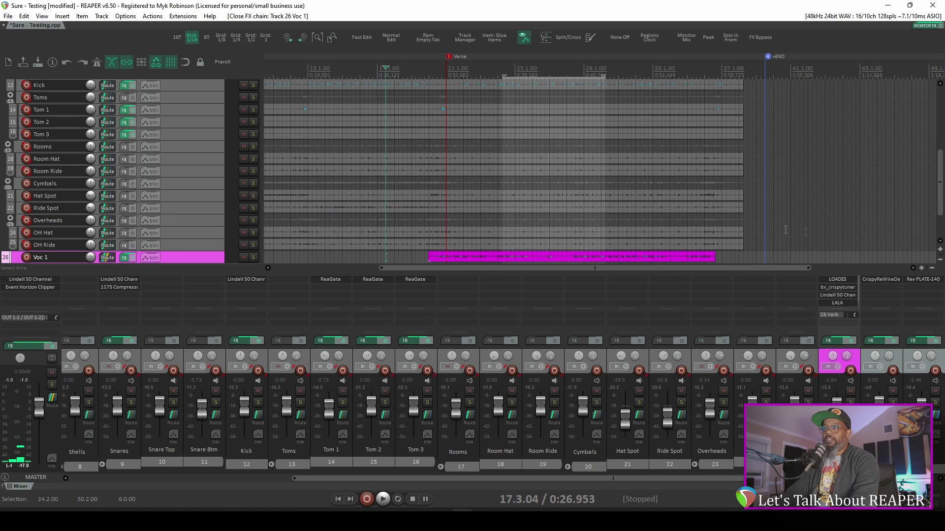
drag(939, 178, 940, 196)
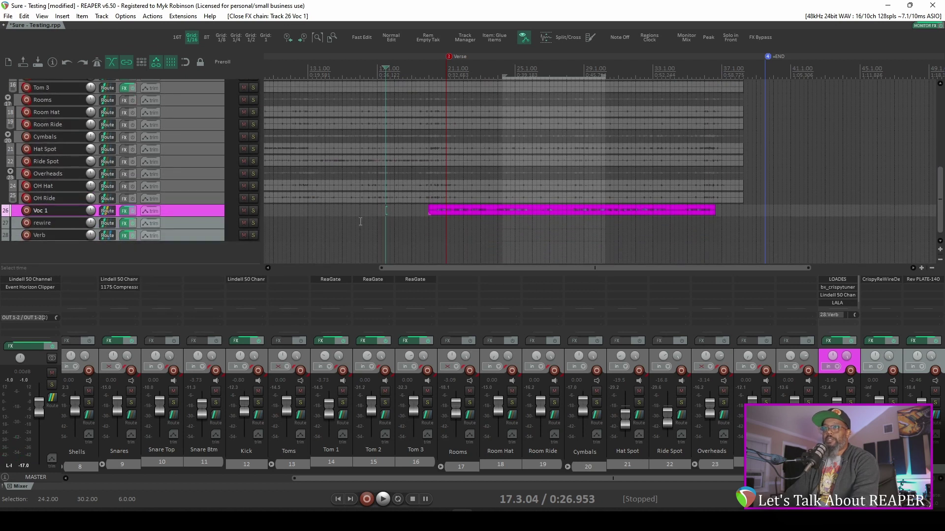
shift+click(839, 288)
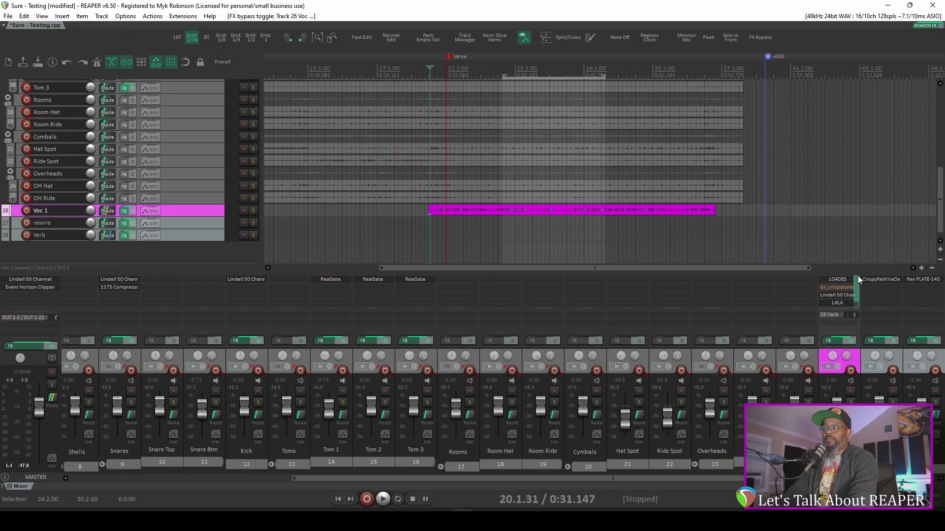
key(space)
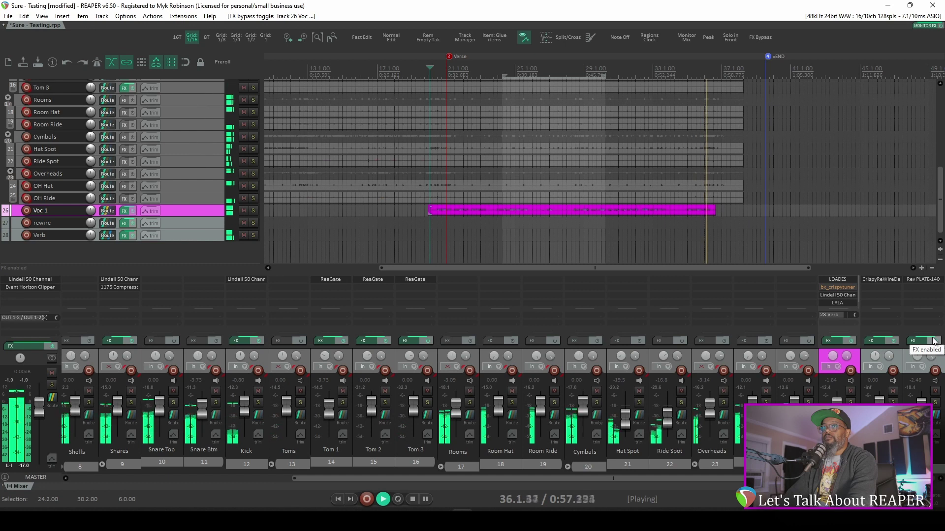
key(space)
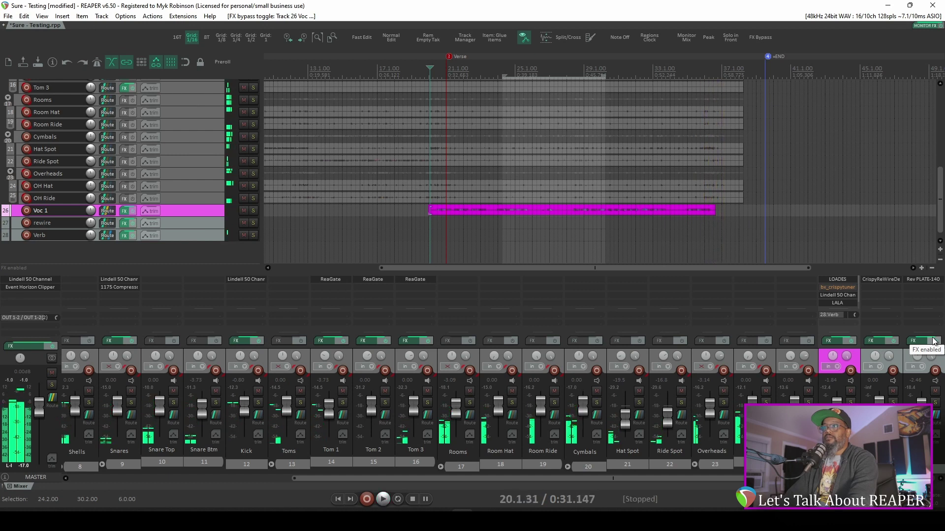
Enlarge the Voc 1 track in the arrangement and solo it
scroll(938, 212, down, 1)
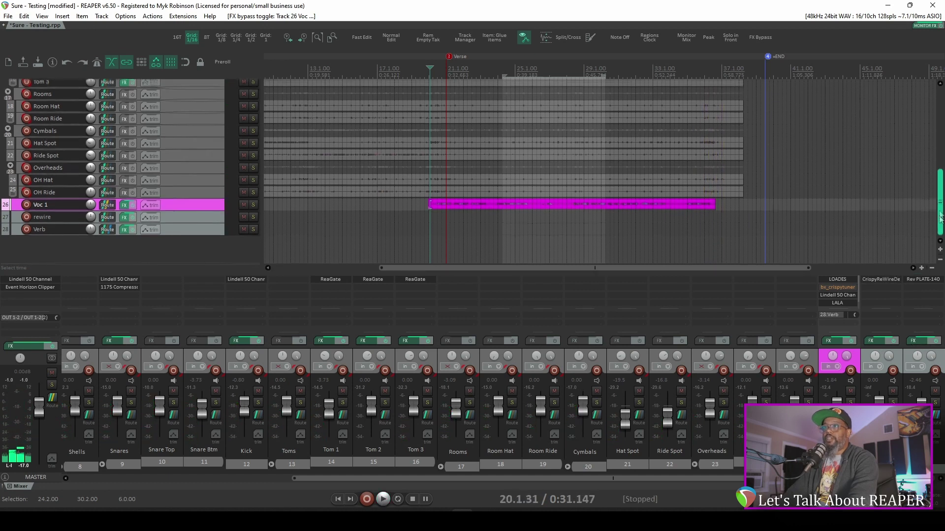
double_click(214, 211)
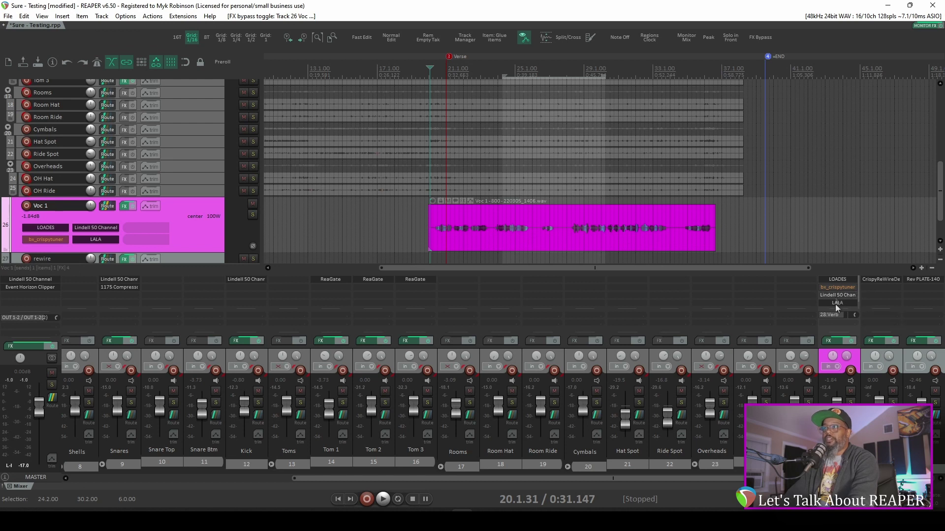
click(850, 401)
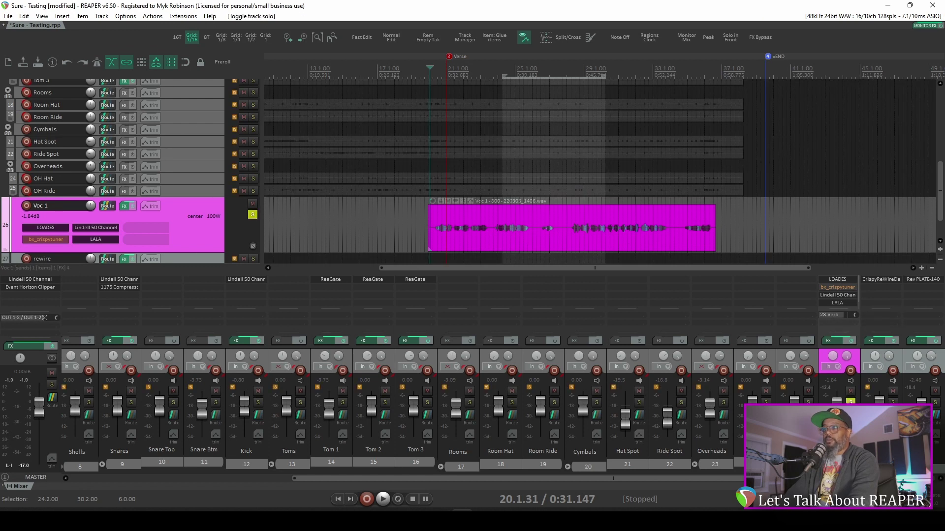
Open the bx_crispytuner editor on Voc 1 and audition from just before the last vocal phrase
click(837, 287)
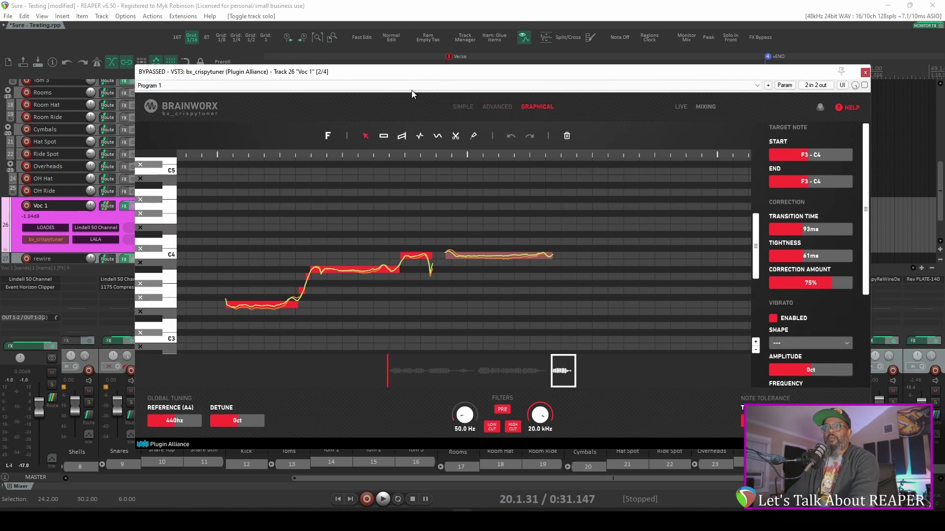
drag(411, 74, 375, 68)
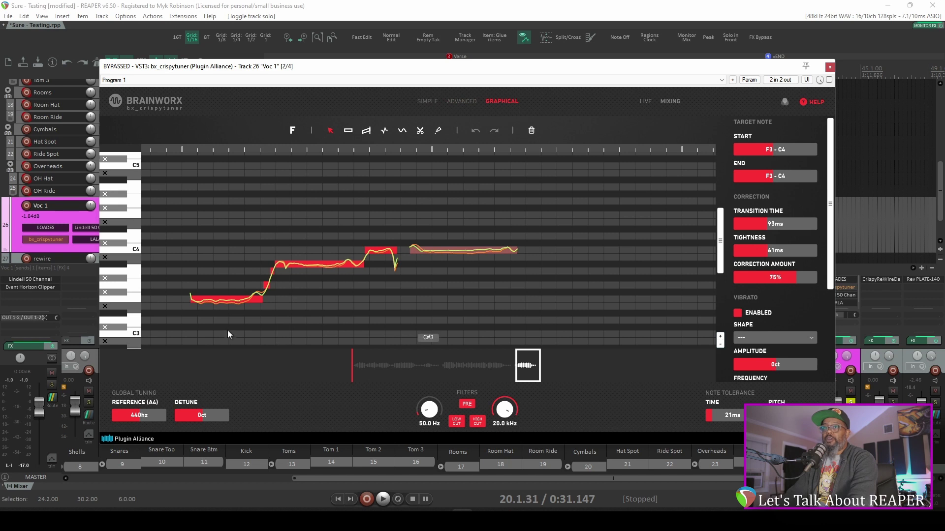
click(412, 277)
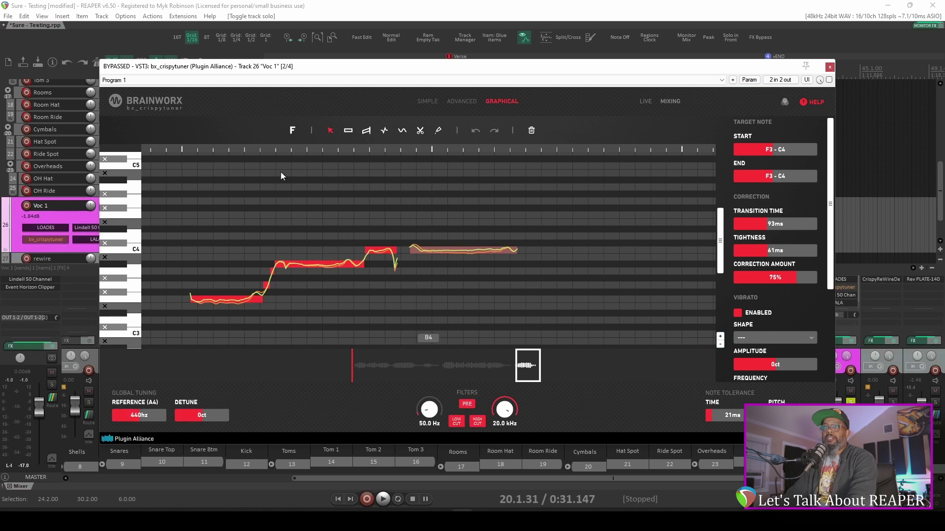
click(173, 150)
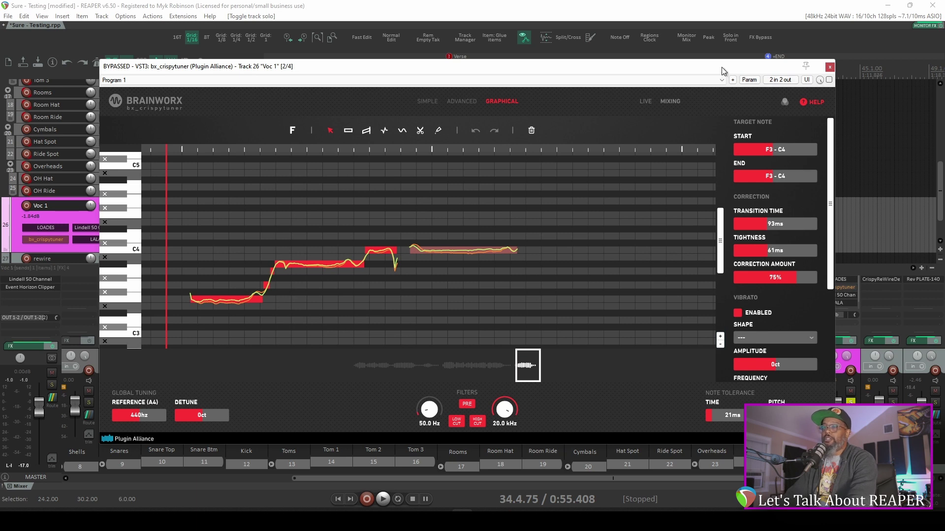
key(space)
key(space)
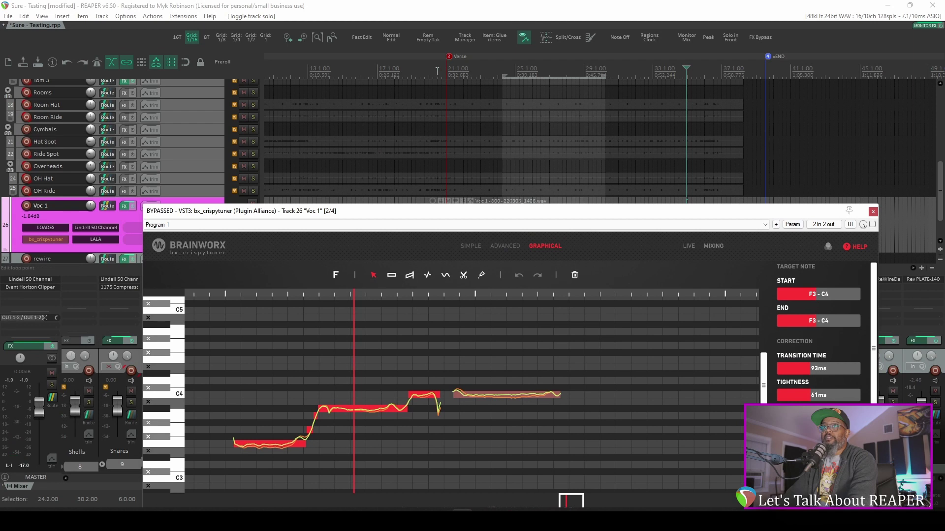
Return the edit cursor to the start of the vocal clip and play the opening phrases with bx_crispytuner bypassed
click(431, 71)
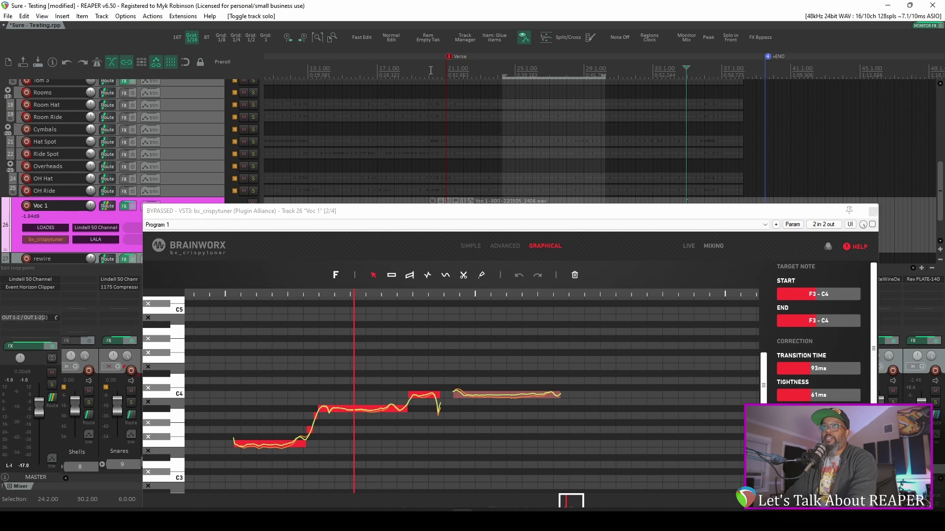
drag(493, 219, 469, 108)
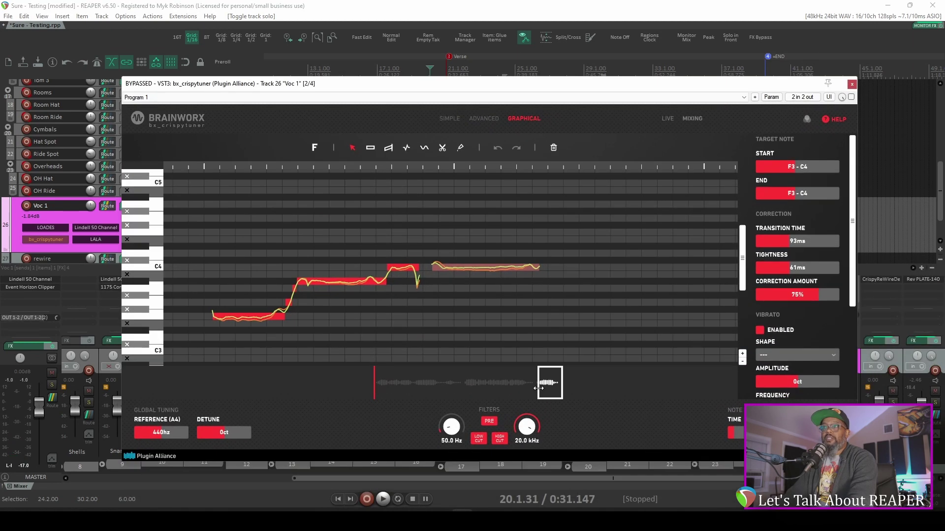
drag(546, 382, 408, 383)
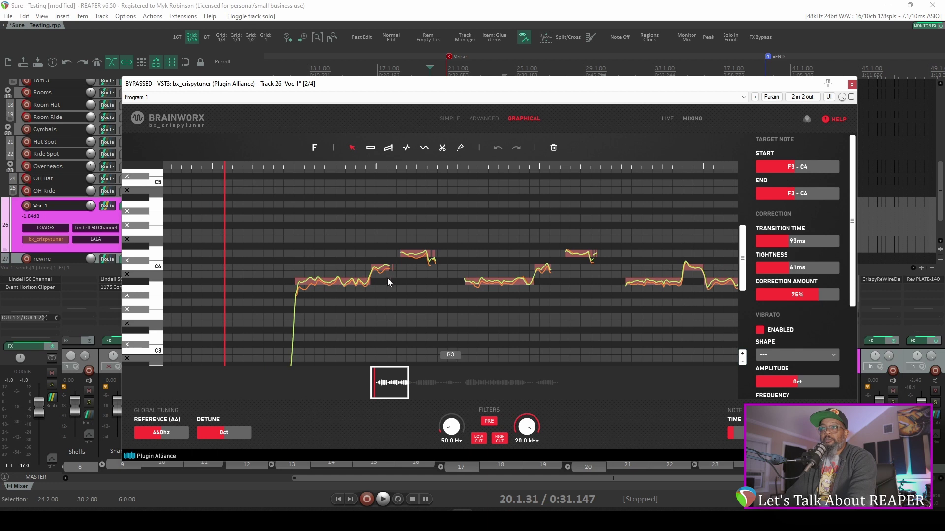
key(space)
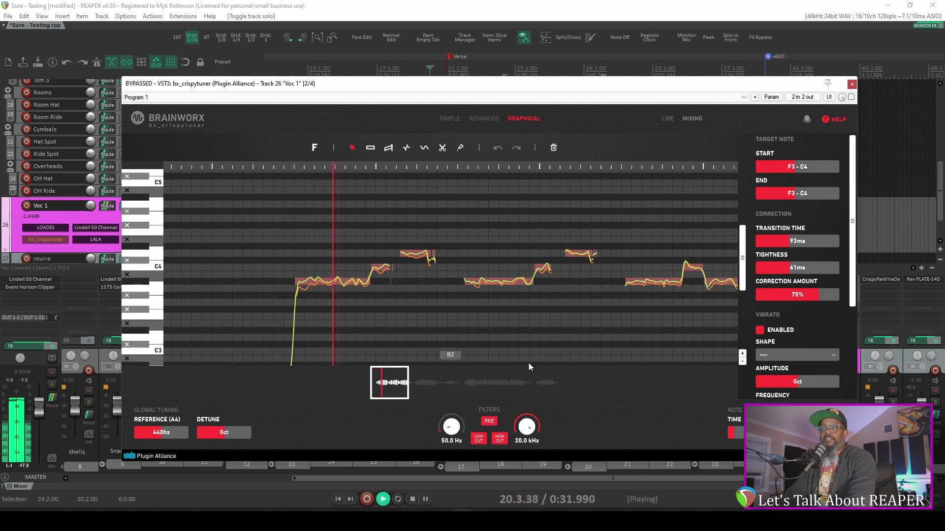
key(space)
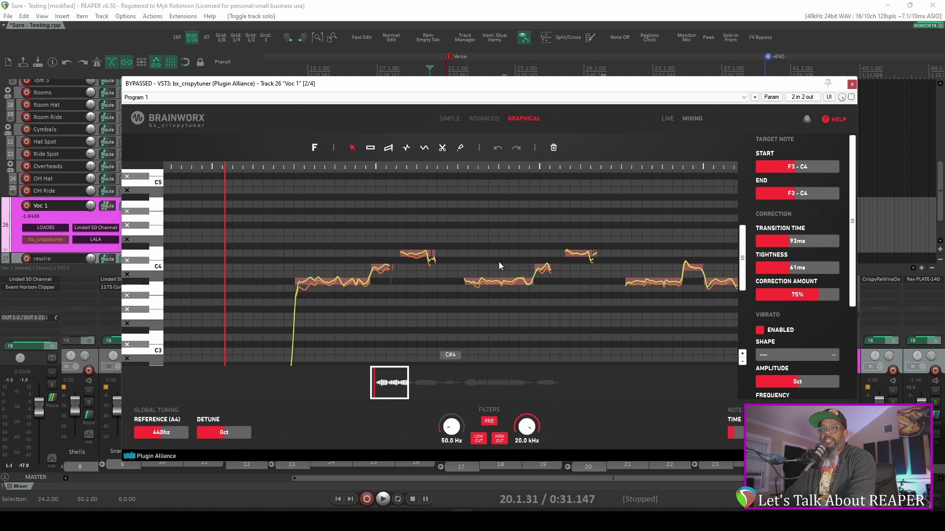
Compare the start of the soloed vocal by playing it with bx_crispytuner enabled, bypassed and enabled again
click(851, 98)
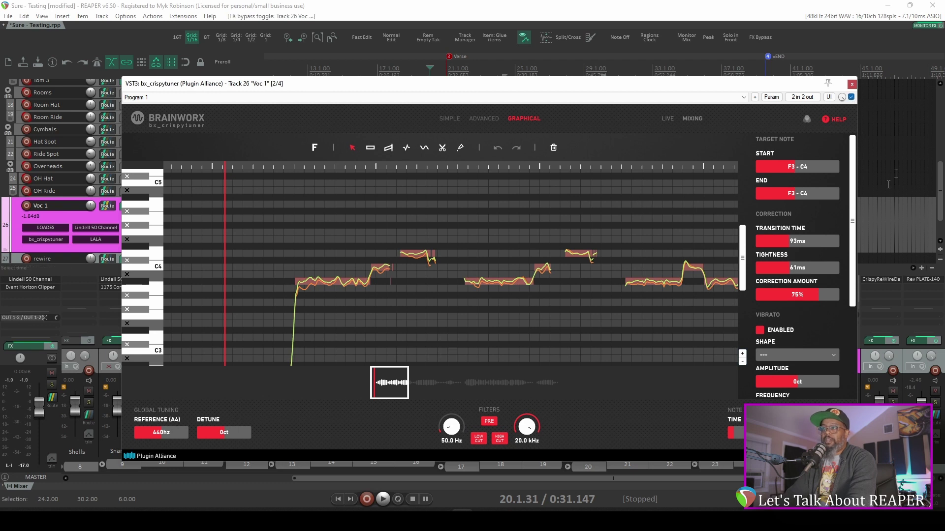
key(space)
key(space)
click(851, 97)
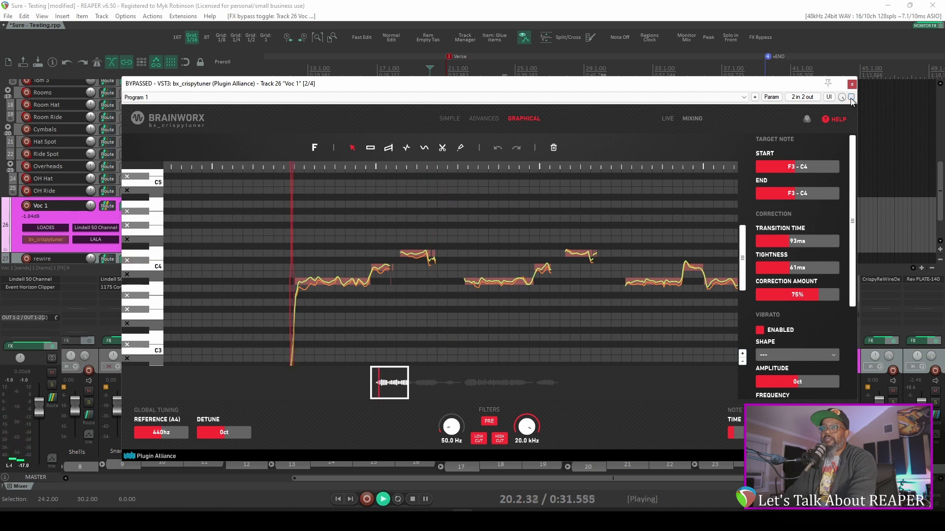
key(space)
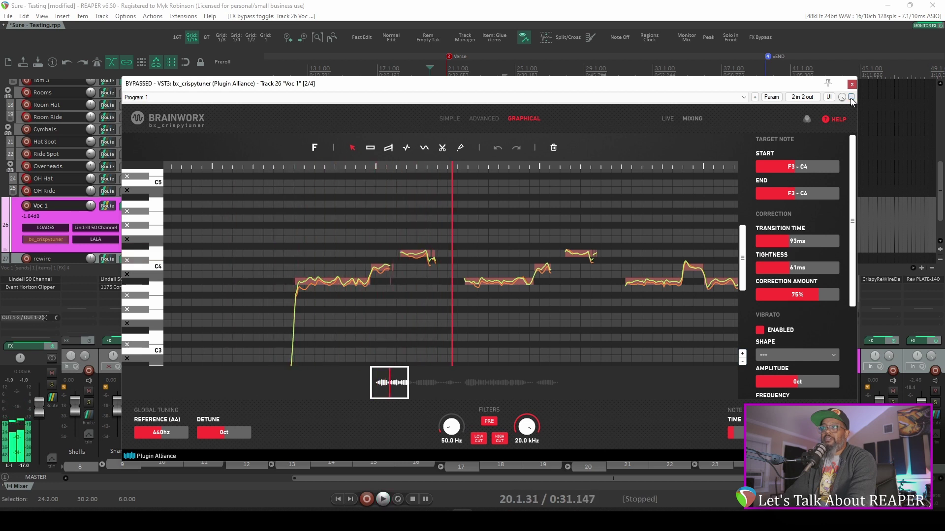
click(851, 98)
key(space)
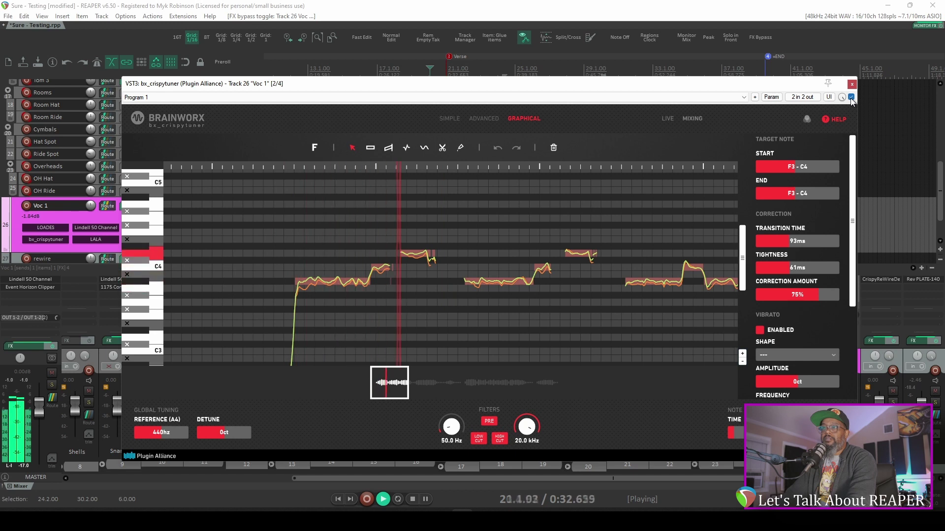
key(space)
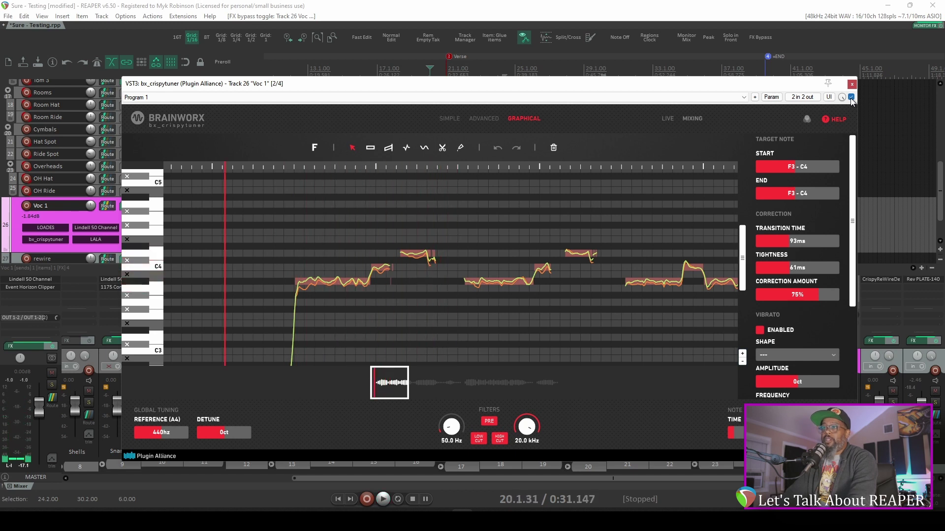
Bypass bx_crispytuner and play the whole soloed vocal, following its pitch graph through to the last phrase
click(851, 97)
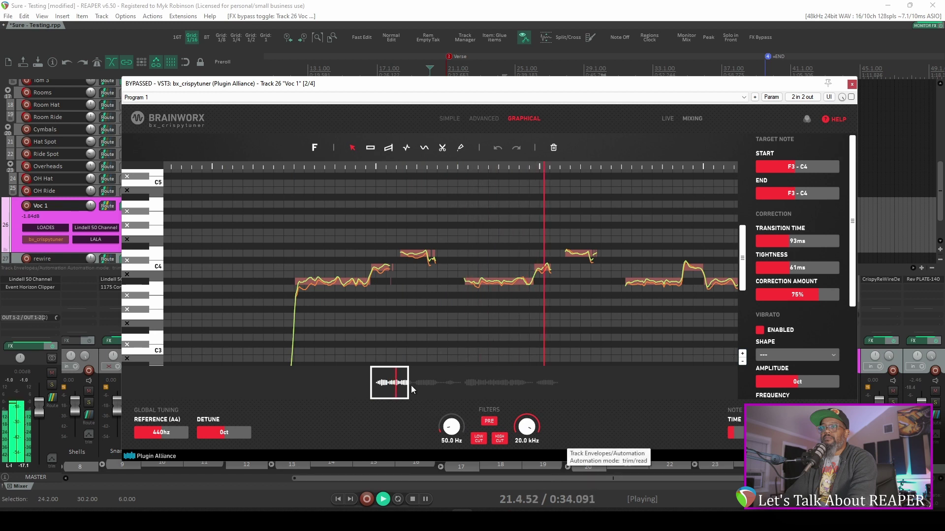
drag(393, 388, 447, 388)
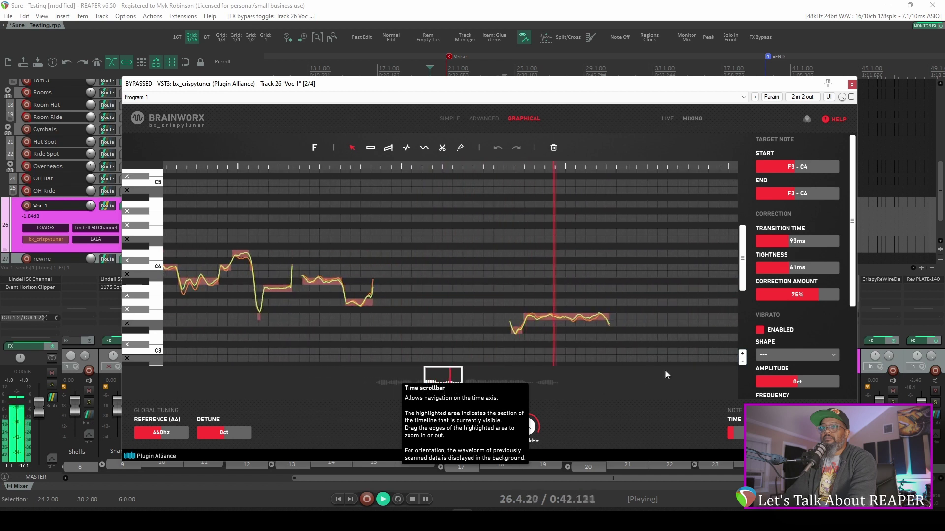
drag(433, 376, 545, 377)
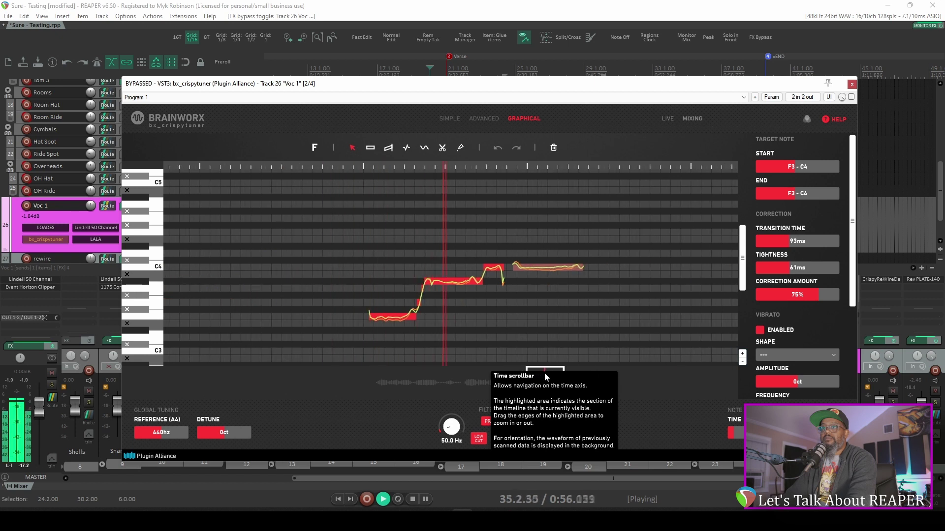
key(space)
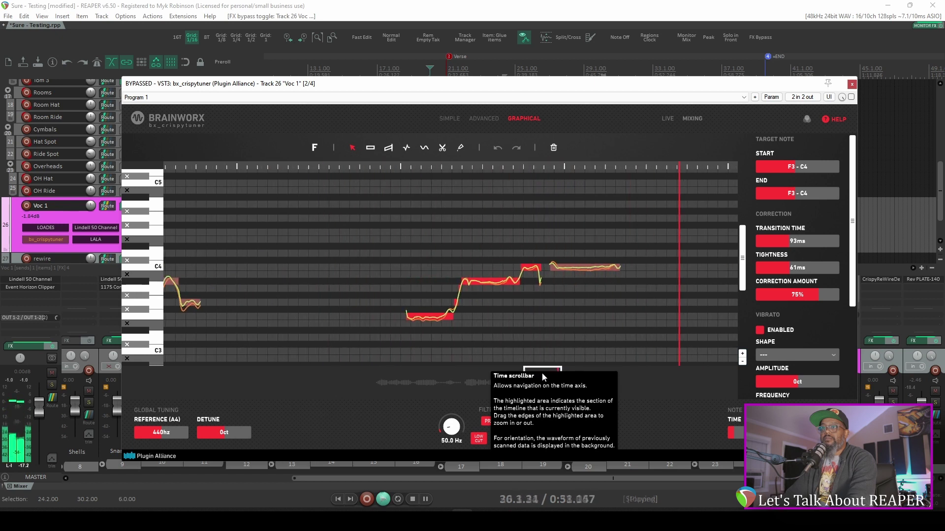
click(279, 253)
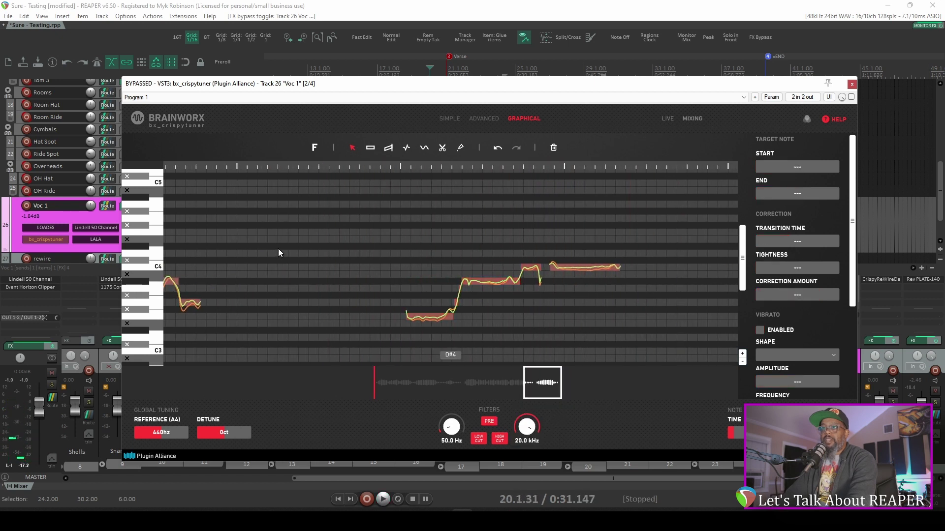
Enable bx_crispytuner and play the whole soloed vocal with the pitch correction
click(851, 97)
key(space)
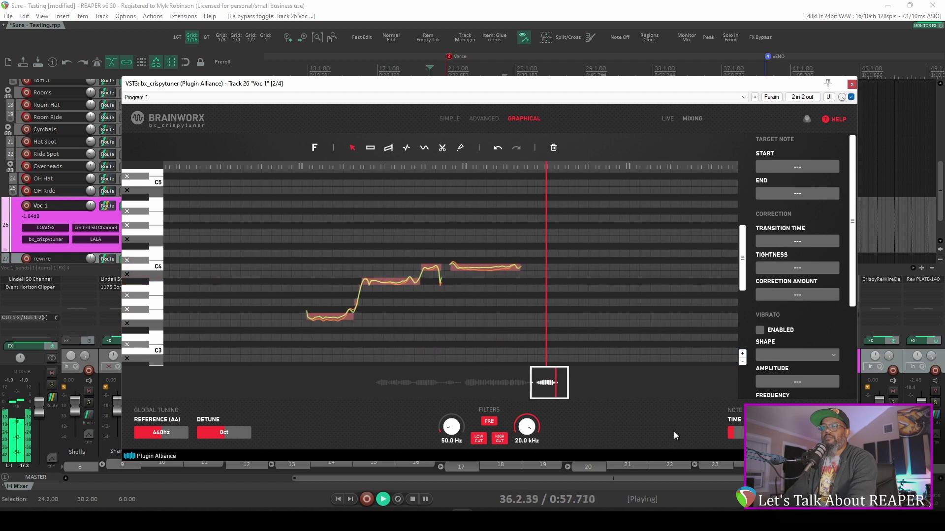
key(space)
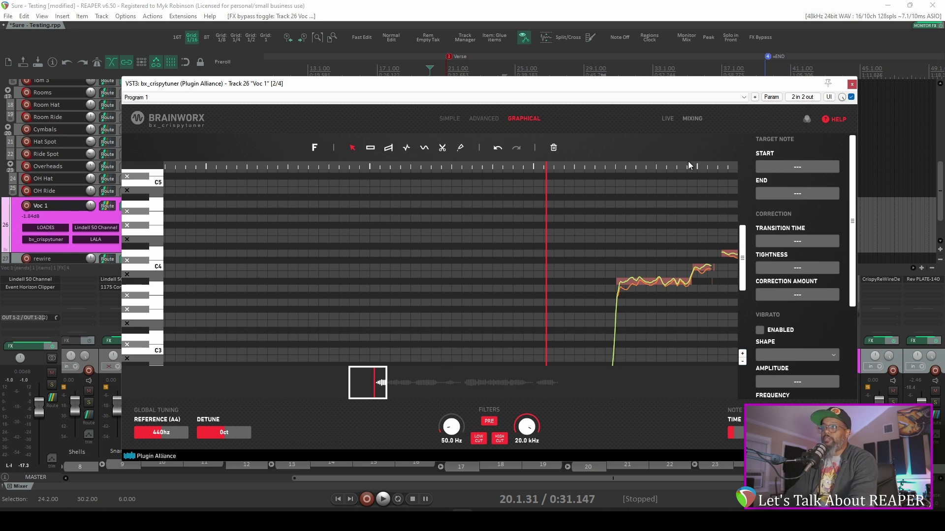
Leave bx_crispytuner bypassed and add ReaTune to the Voc 1 FX chain, placing it directly after bx_crispytuner
click(852, 85)
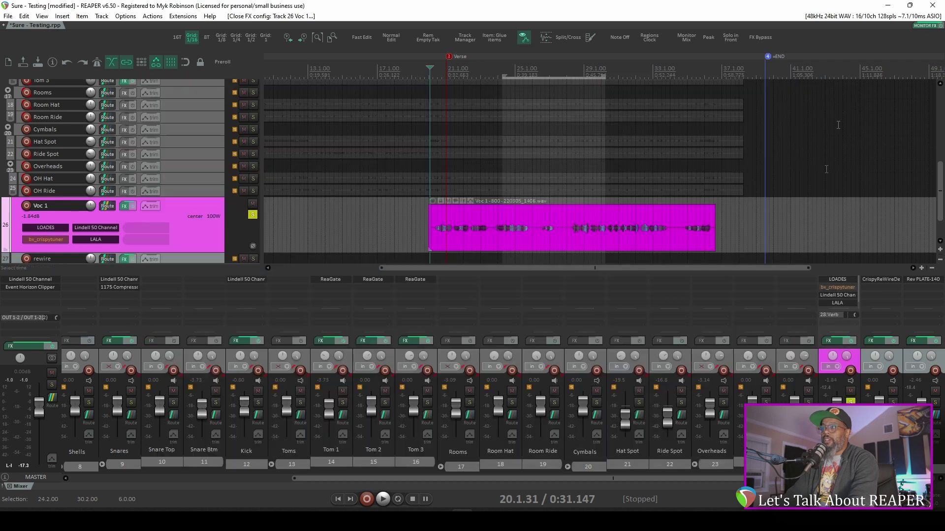
click(841, 341)
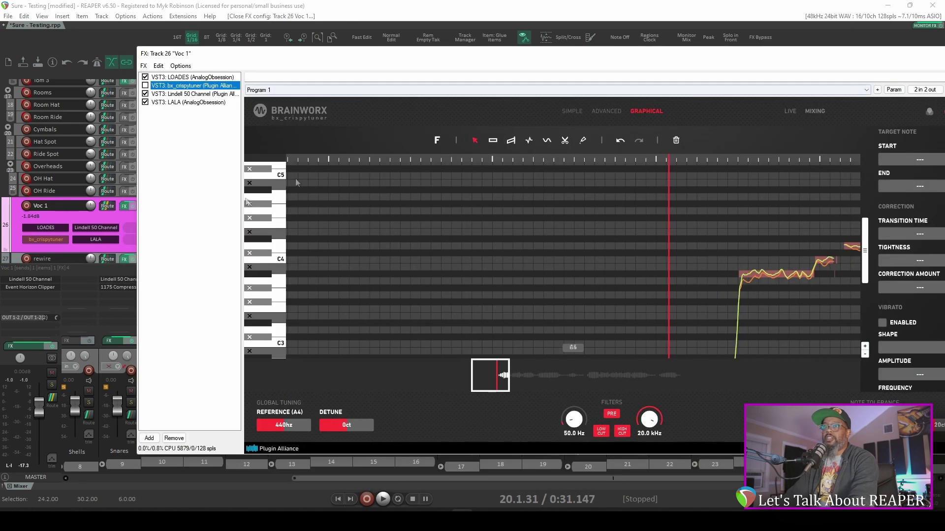
click(149, 438)
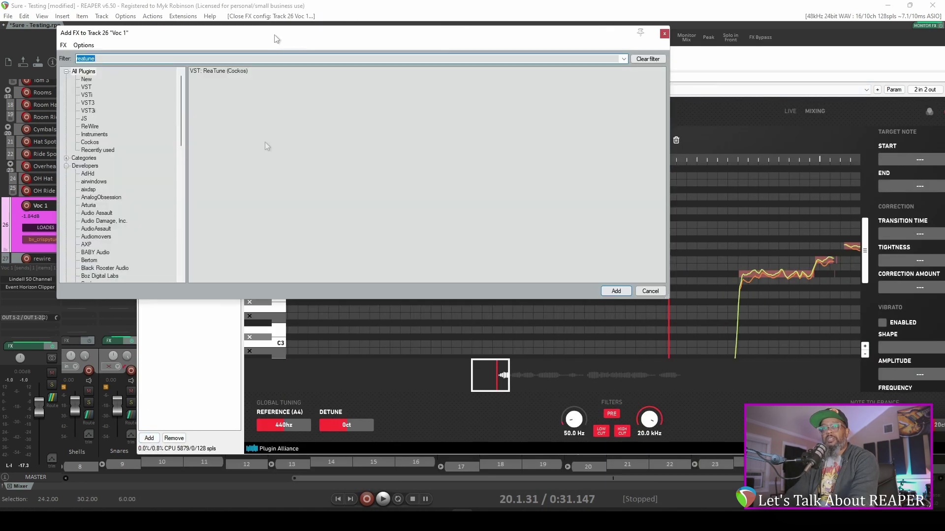
double_click(199, 72)
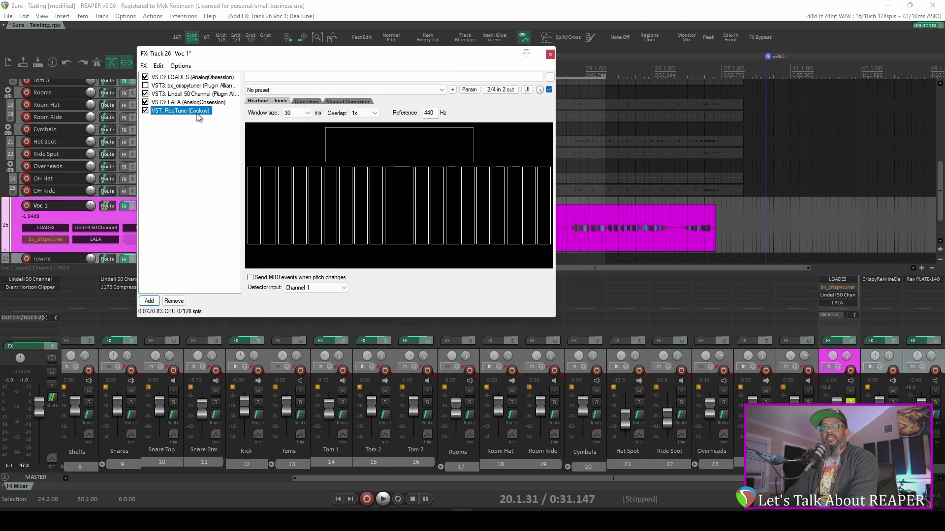
drag(196, 115, 191, 89)
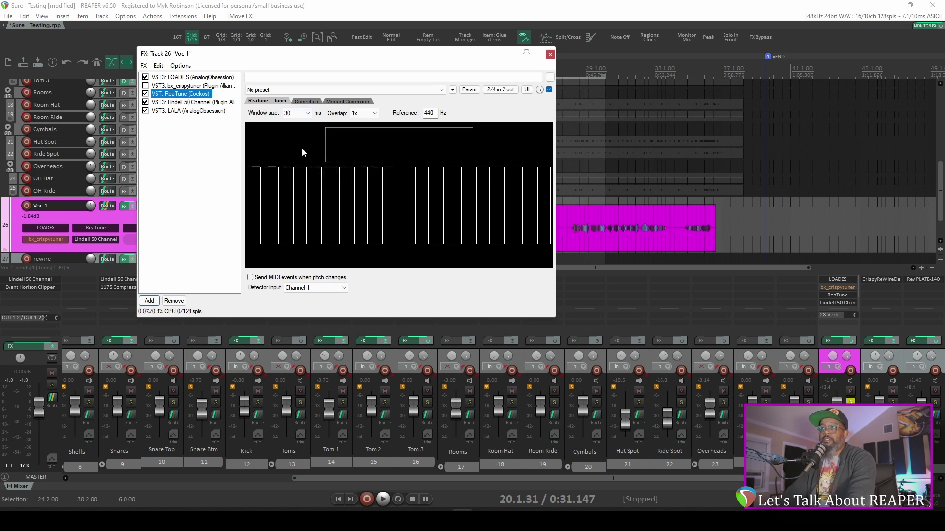
Set ReaTune's correction to G Minor with a 50 ms attack time and stereo correction turned off
click(305, 101)
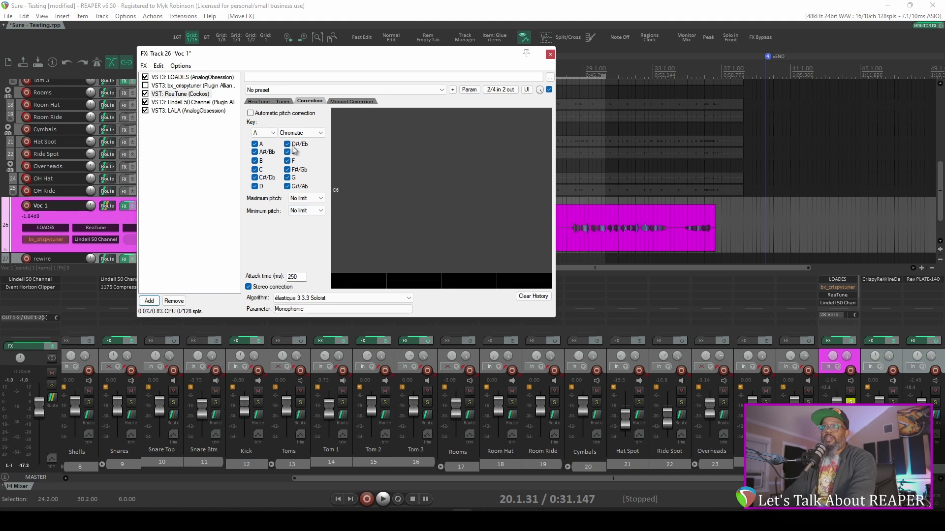
click(265, 133)
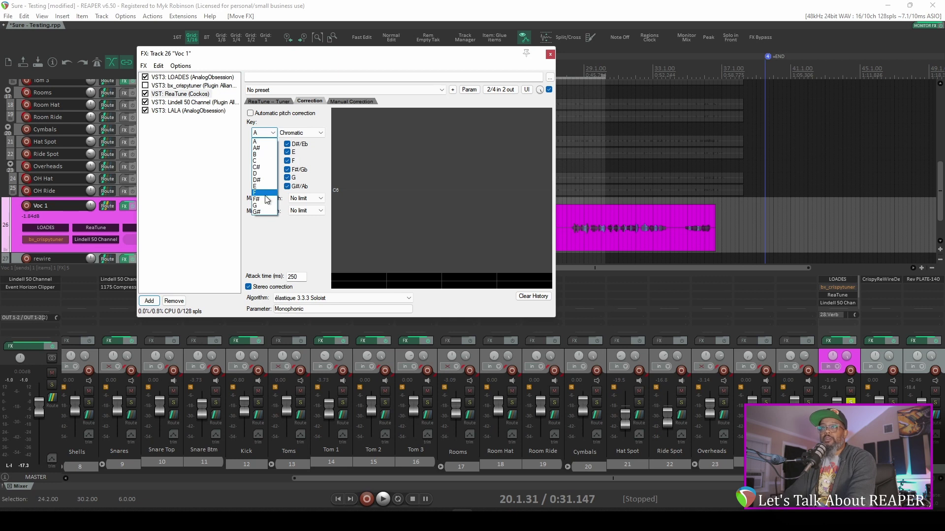
click(264, 206)
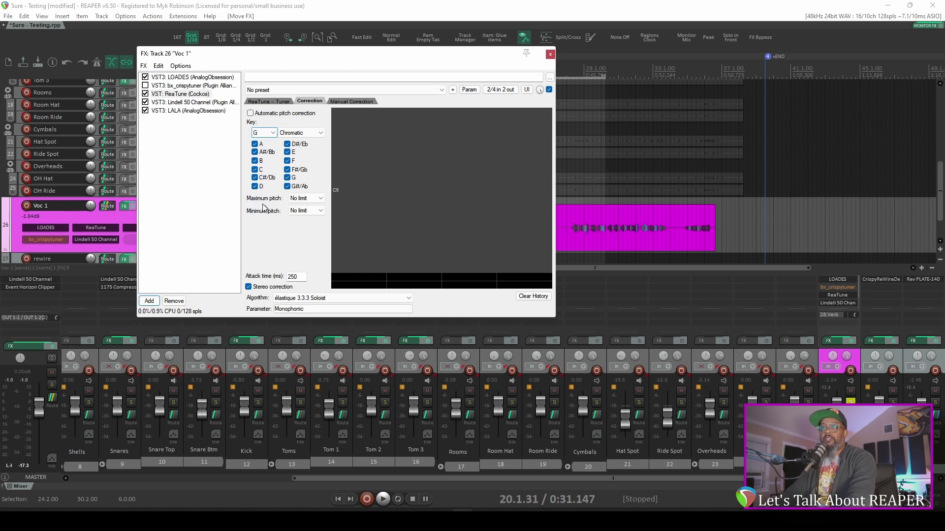
click(317, 135)
click(308, 152)
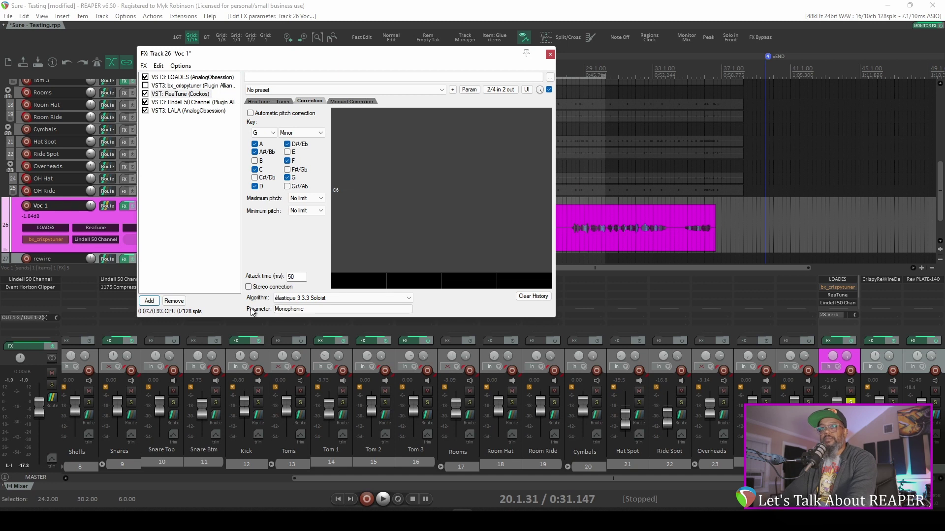
Set ReaTune's algorithm to élastique 3.3.3 Pro and look through its formant options, keeping the parameter at Normal
click(347, 297)
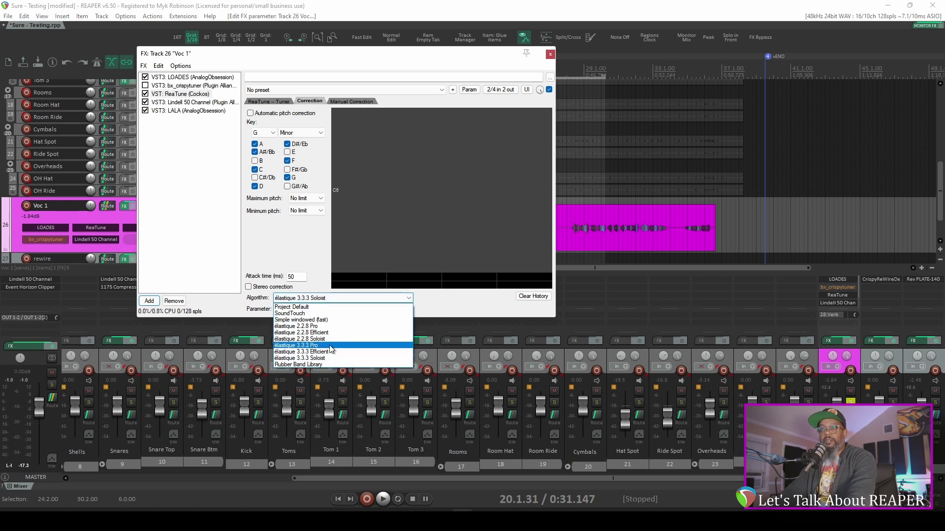
click(330, 346)
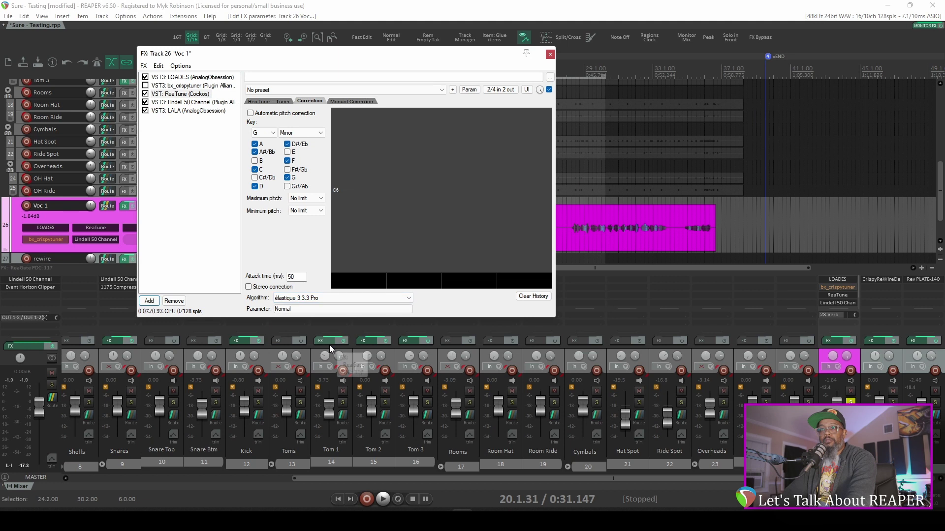
click(317, 310)
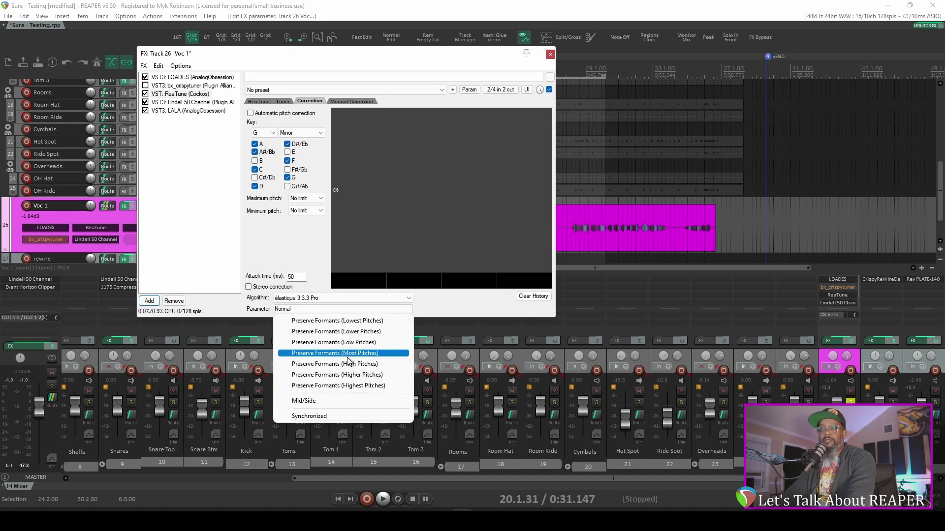
click(476, 311)
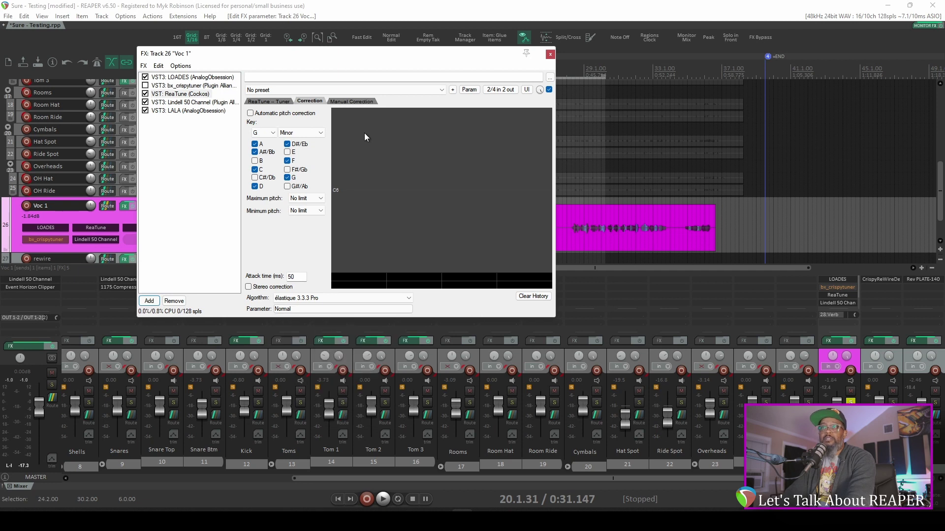
Open ReaTune's manual correction view with pitch tracking on, enlarging the FX window and moving it clear of the timeline
click(350, 101)
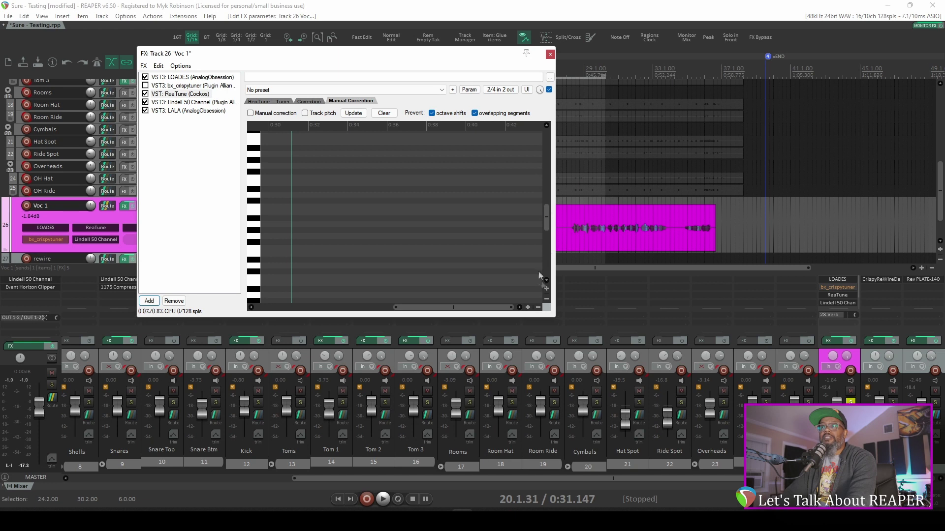
drag(556, 320, 811, 465)
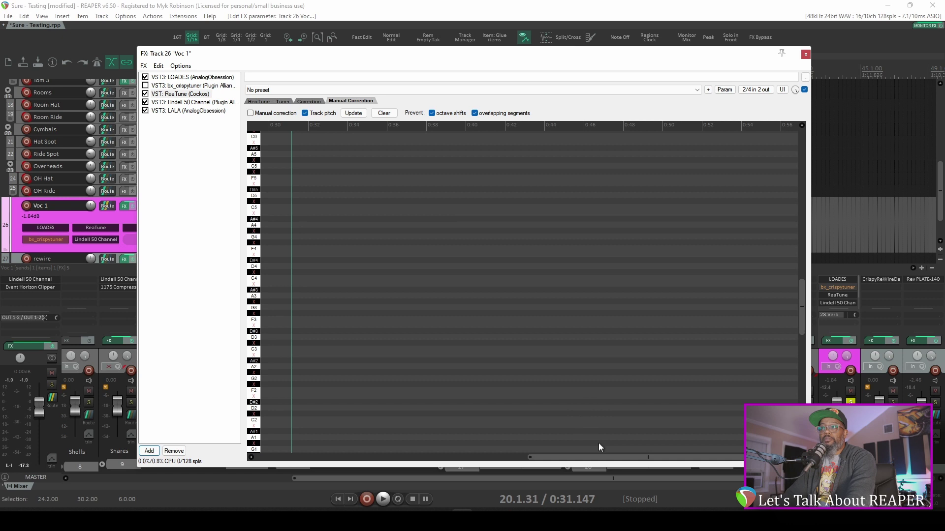
drag(525, 66, 471, 90)
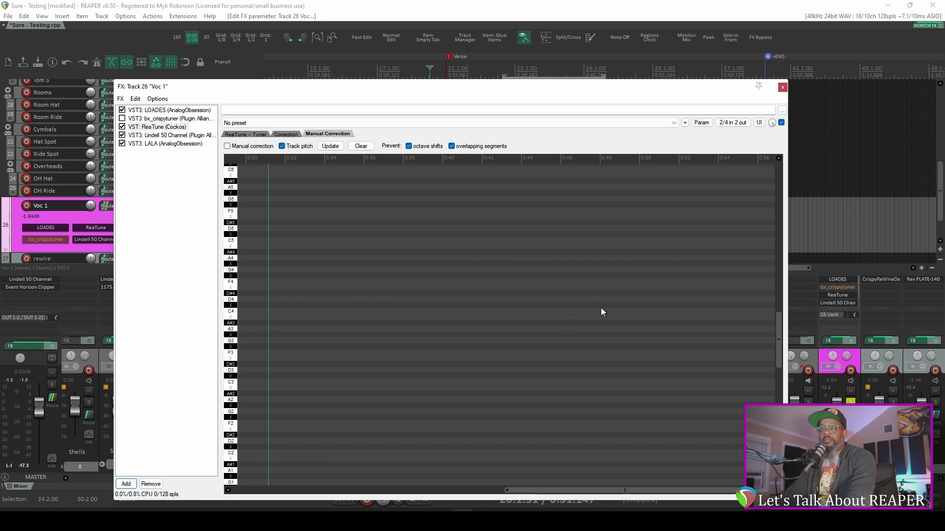
Play the whole vocal to track its pitch in ReaTune and inspect the opening phrases up close
key(space)
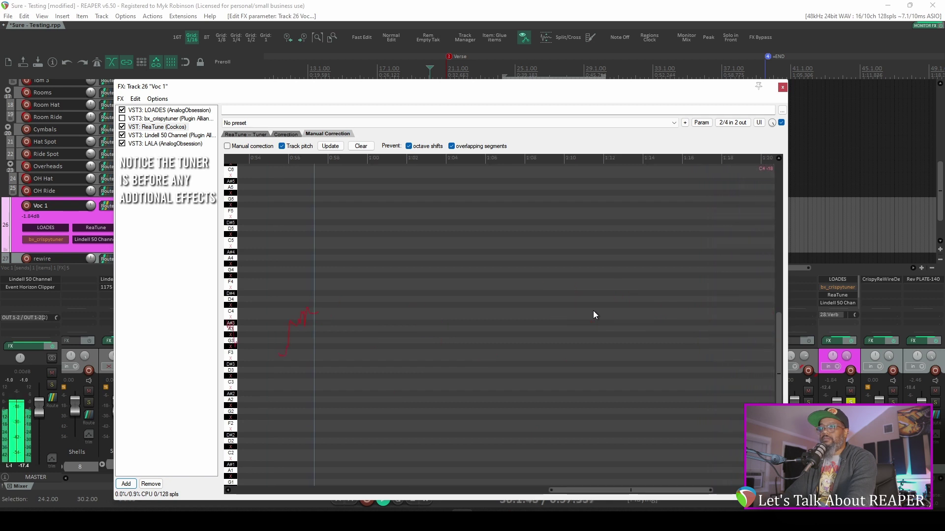
key(space)
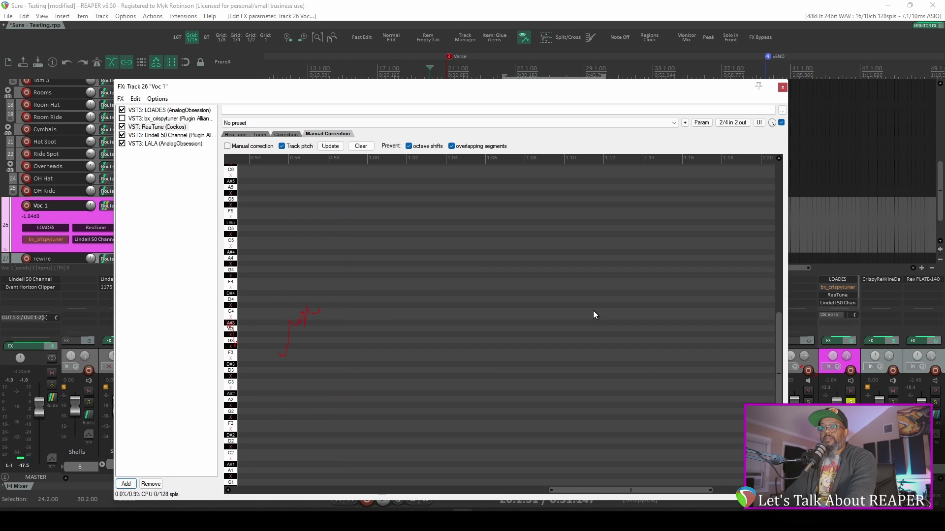
drag(677, 492, 484, 492)
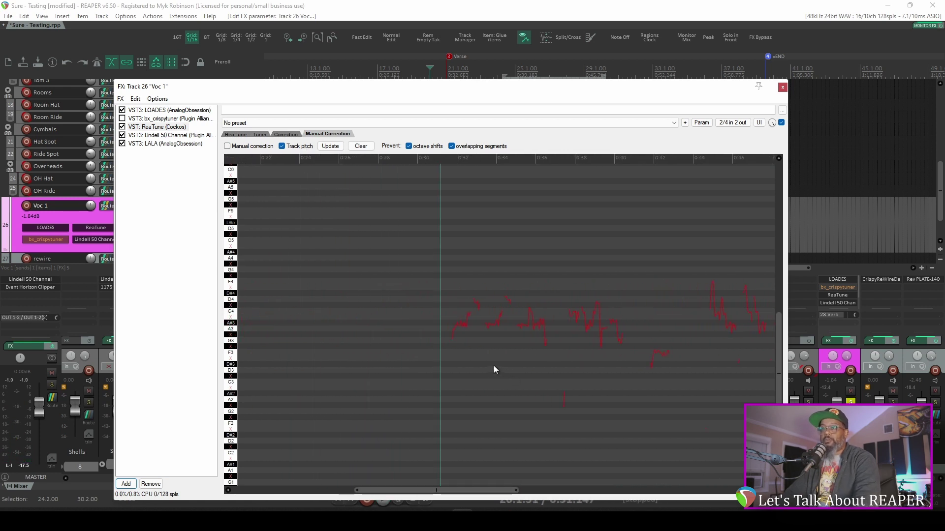
scroll(482, 356, up, 8)
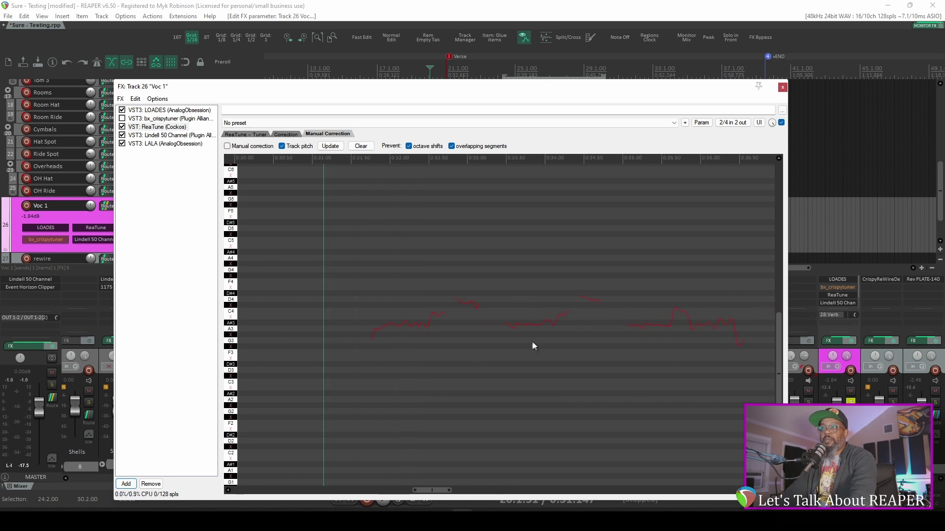
scroll(397, 322, up, 4)
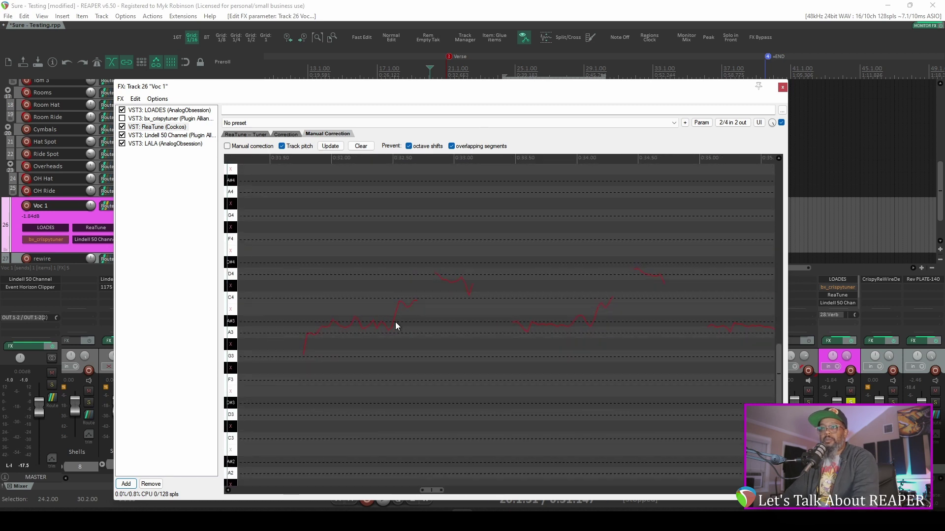
Compare the first phrase with bx_crispytuner's pitch graph and replay it in ReaTune from just before its first note
click(186, 119)
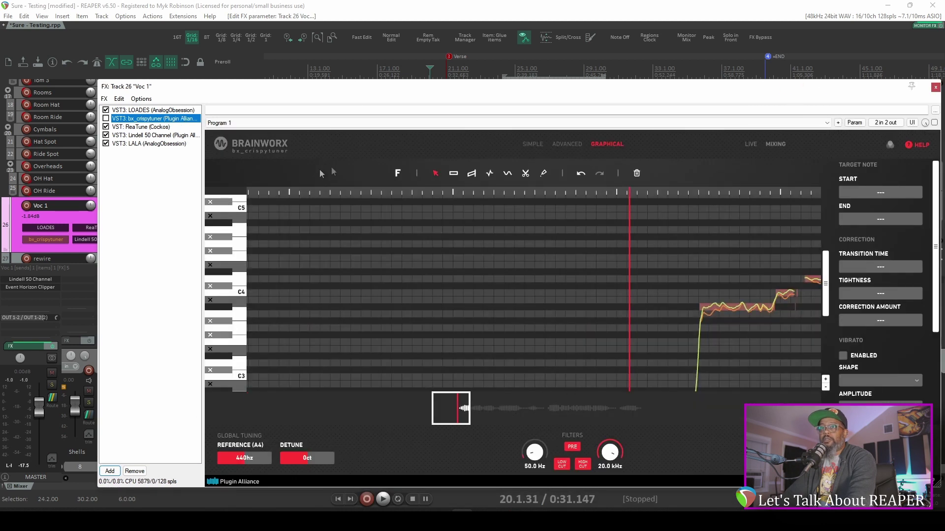
click(159, 128)
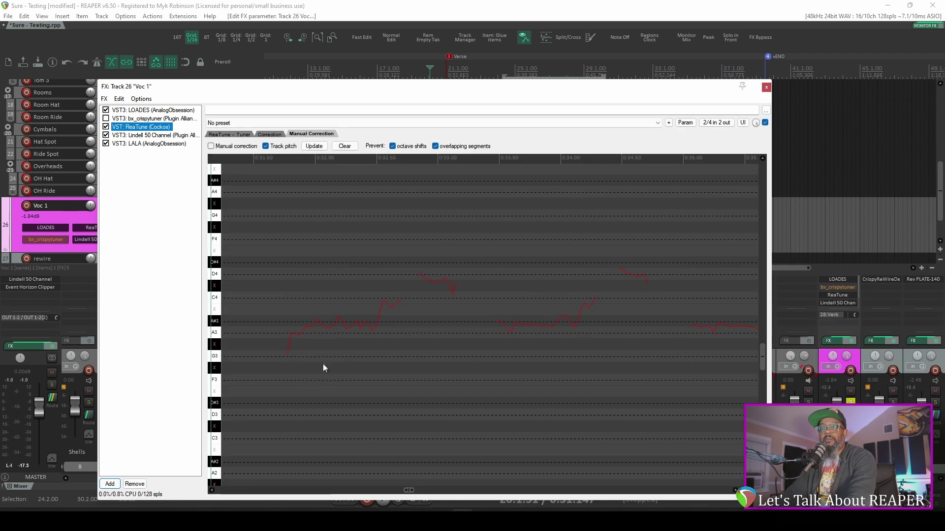
click(257, 159)
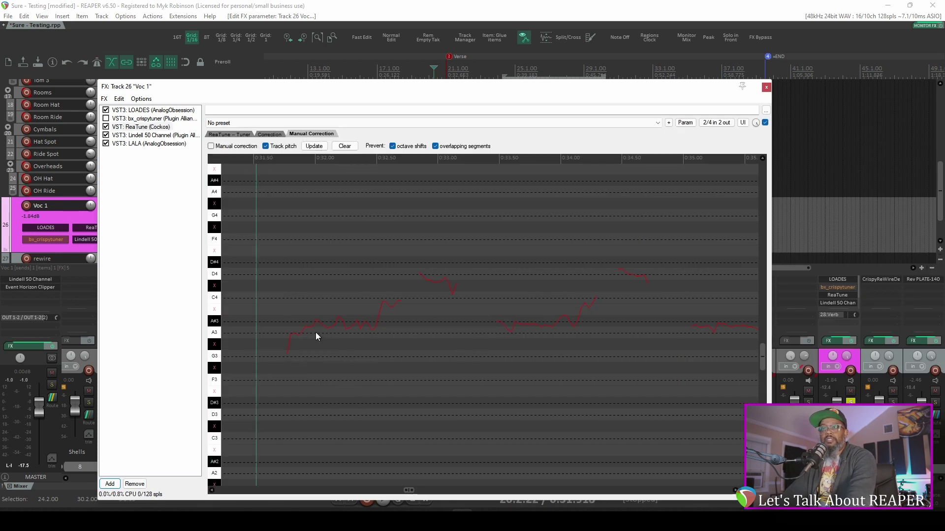
key(space)
key(space)
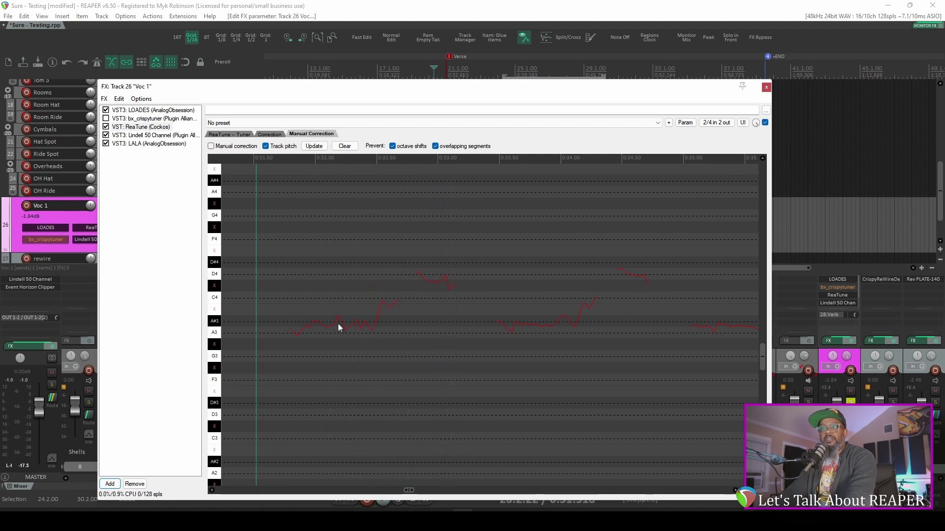
Enable manual correction and draw a correction segment just above A3 over the first note
click(211, 146)
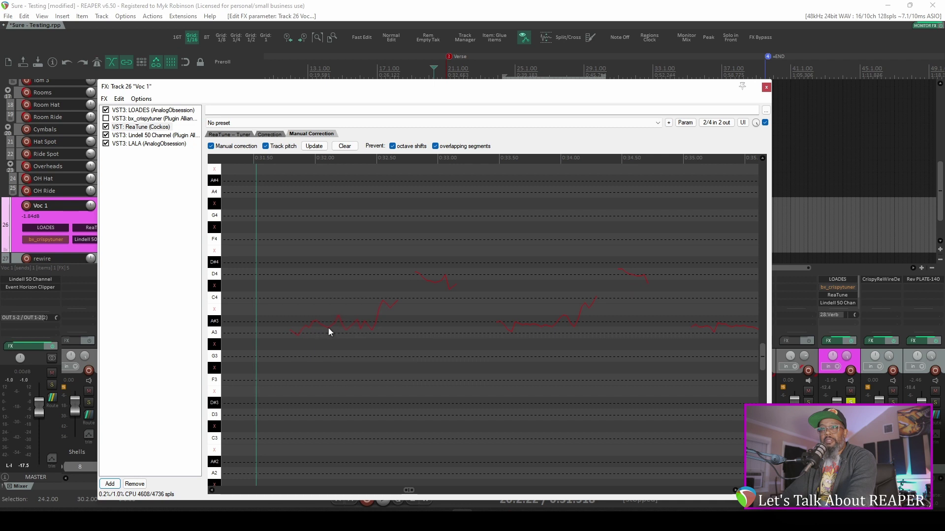
drag(291, 329, 338, 332)
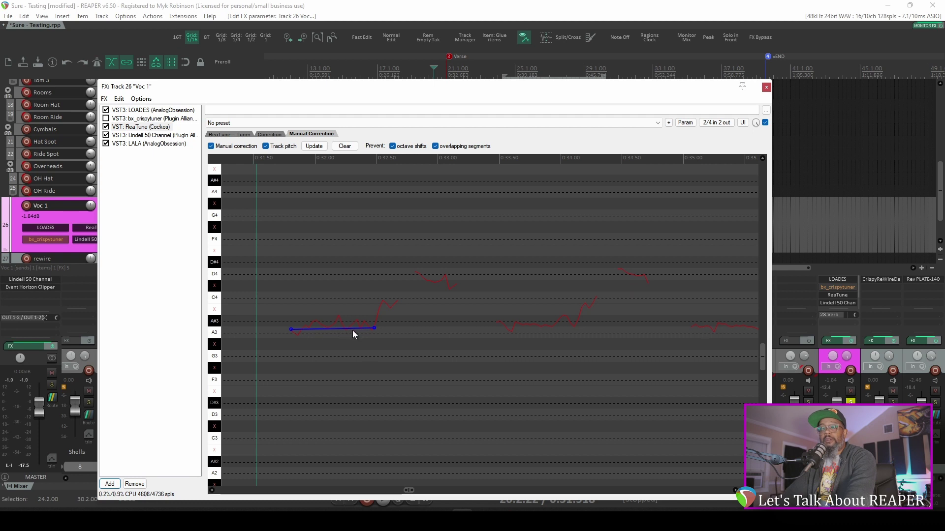
Try an attack time of 0 ms for the correction and return to the manual correction graph
click(270, 134)
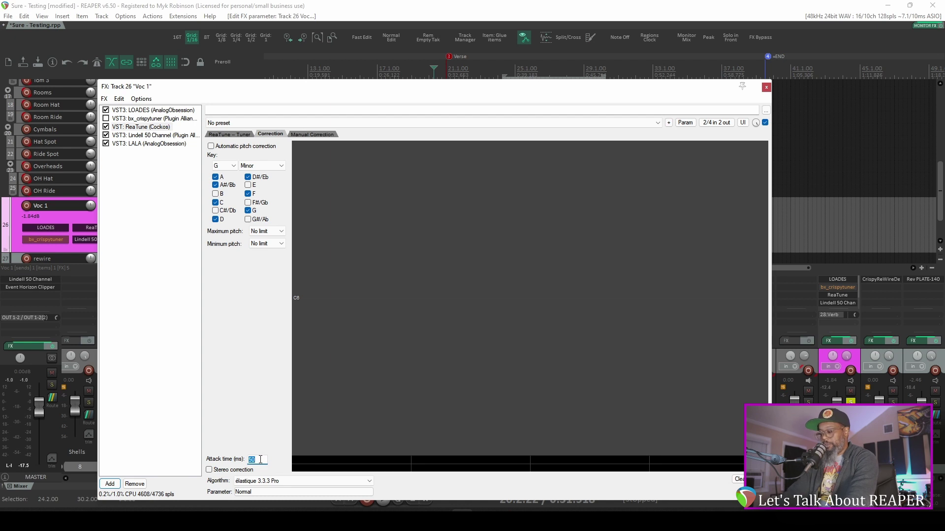
text(0)
click(332, 135)
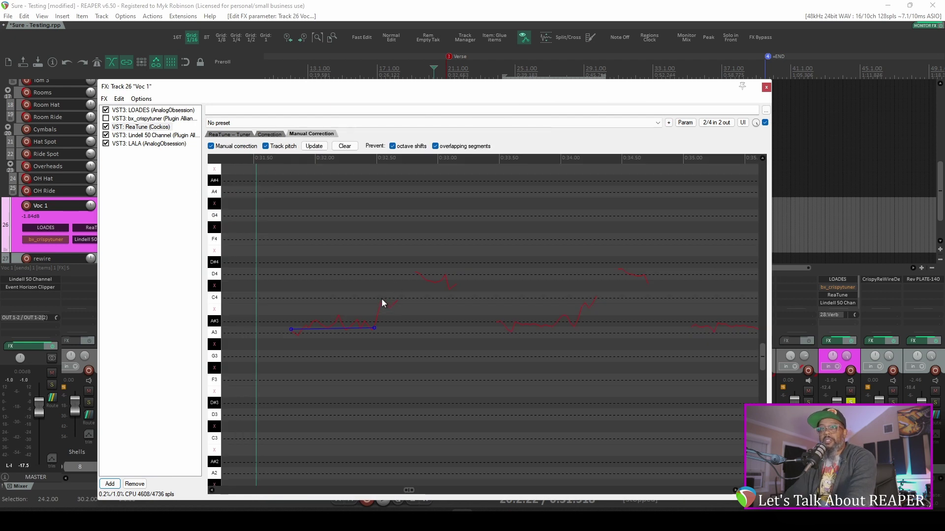
Draw correction segments at C4 and D4 over the rest of the first phrase and play it
drag(378, 298, 388, 298)
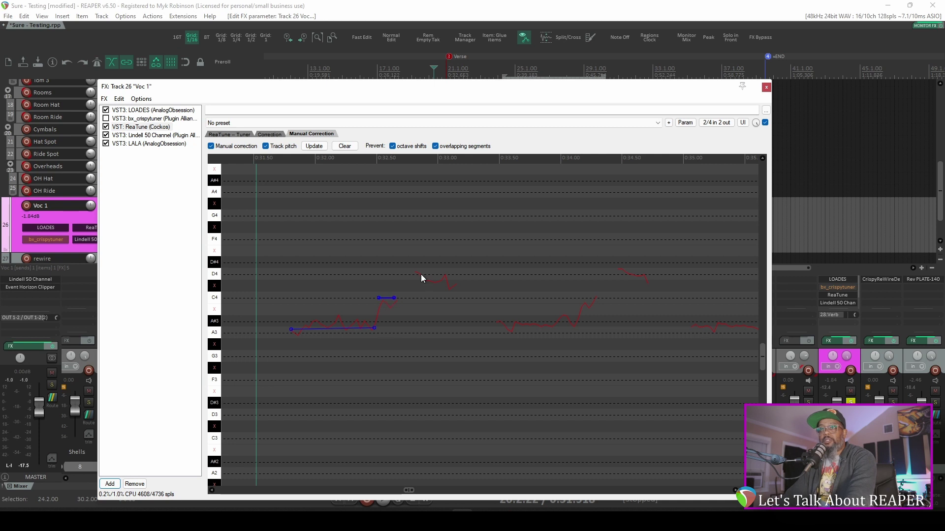
drag(417, 274, 459, 275)
key(space)
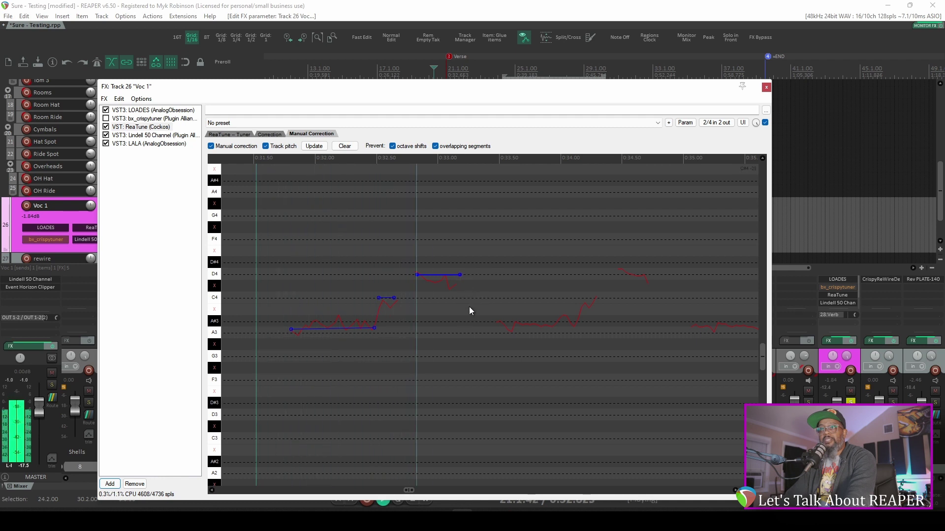
Set the correction attack time to 50 ms and replay the first phrase in the manual correction view
click(270, 134)
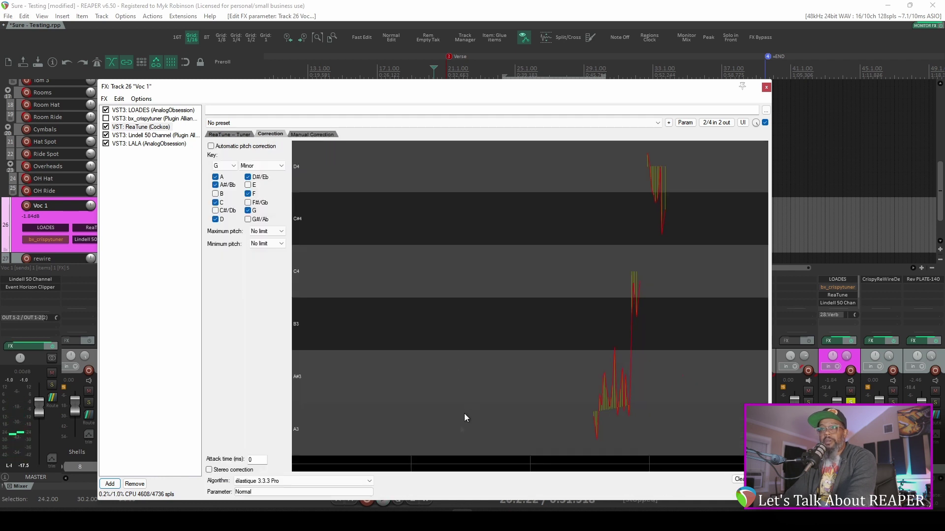
double_click(257, 459)
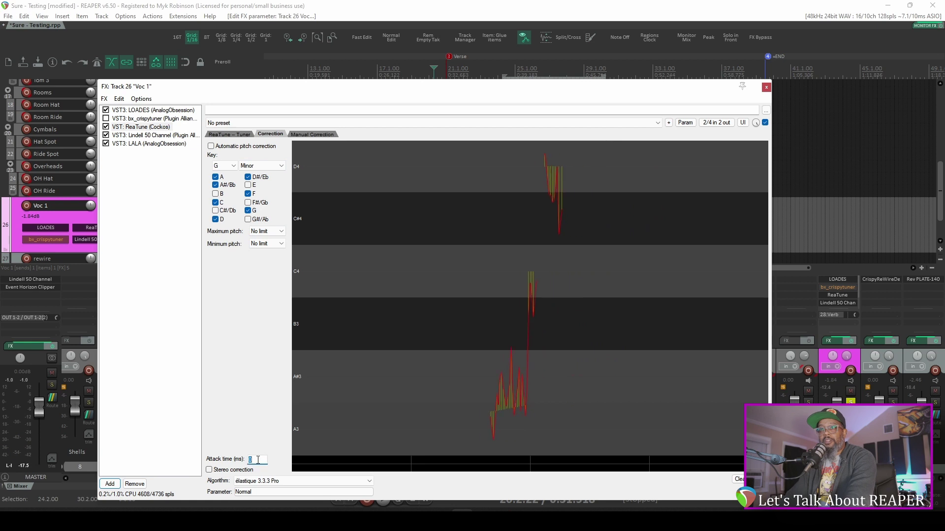
text(50)
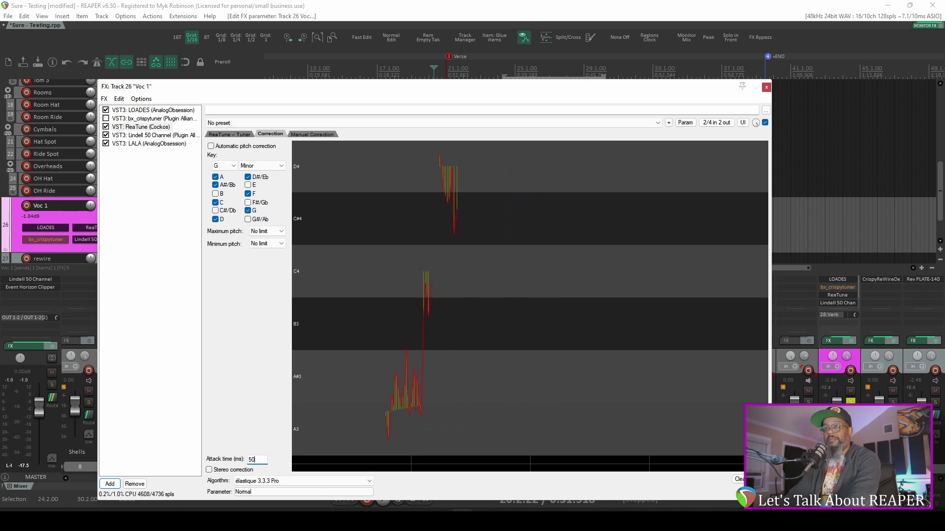
click(311, 133)
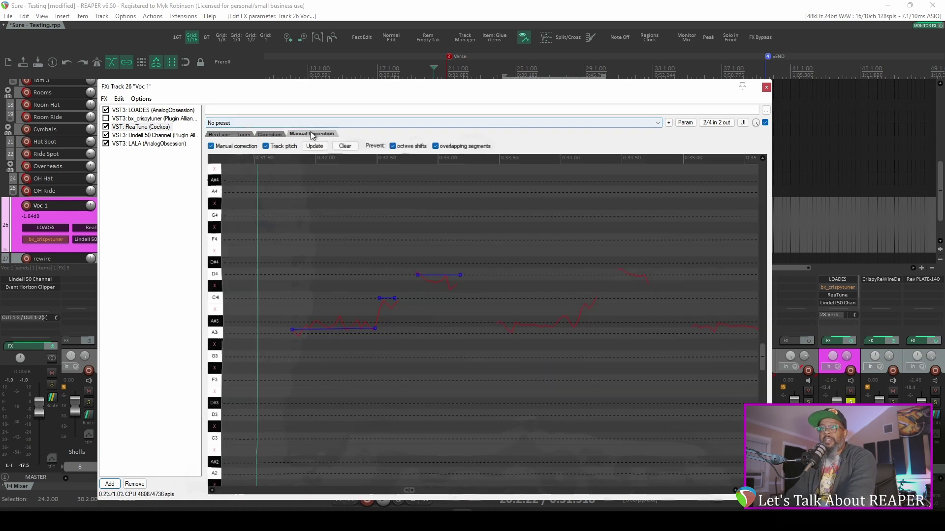
key(space)
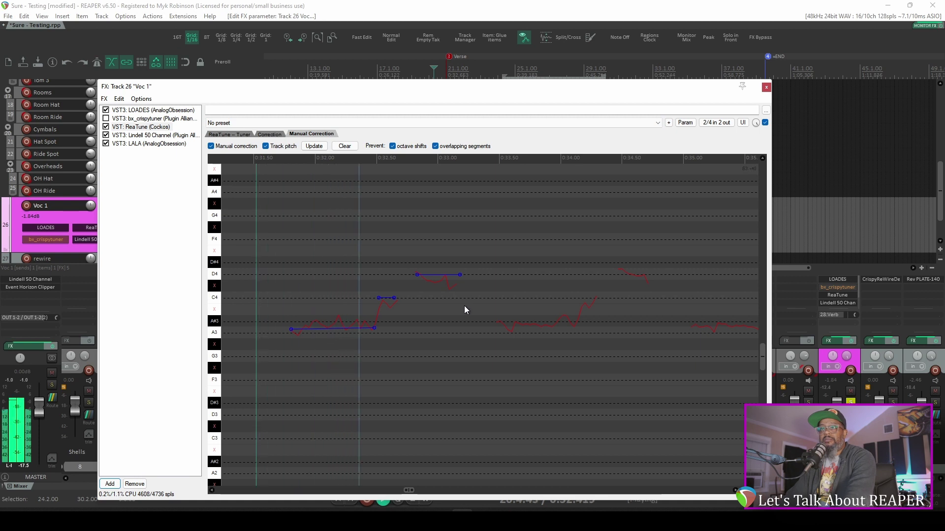
key(space)
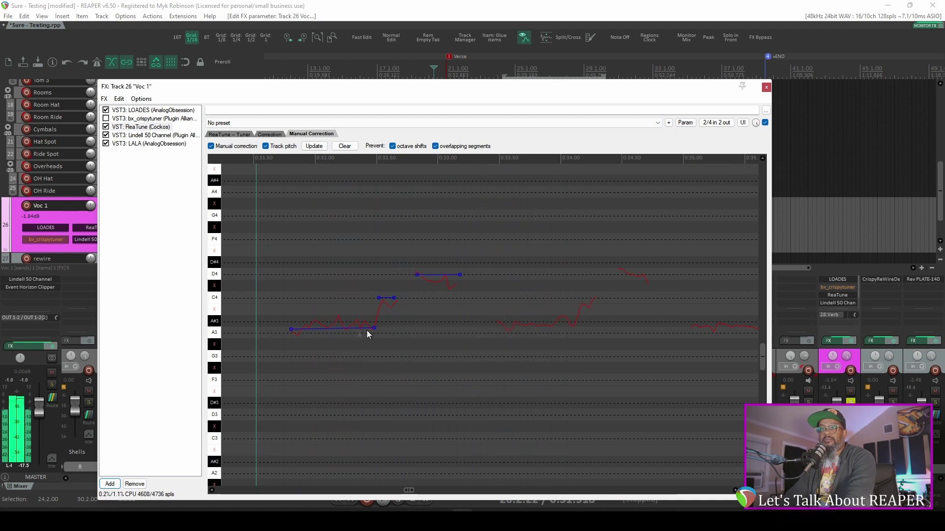
Raise the first correction segment to A#3 and replay the phrase
drag(332, 328, 332, 323)
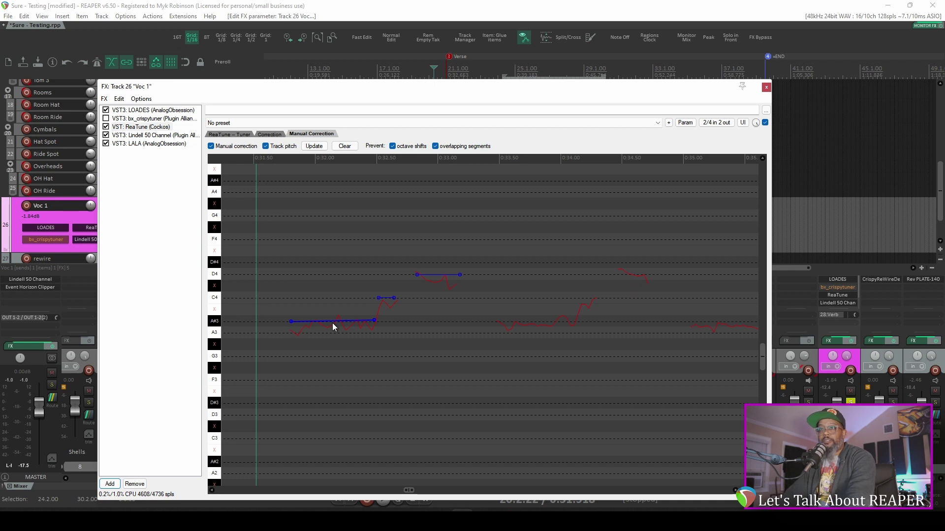
key(space)
key(space)
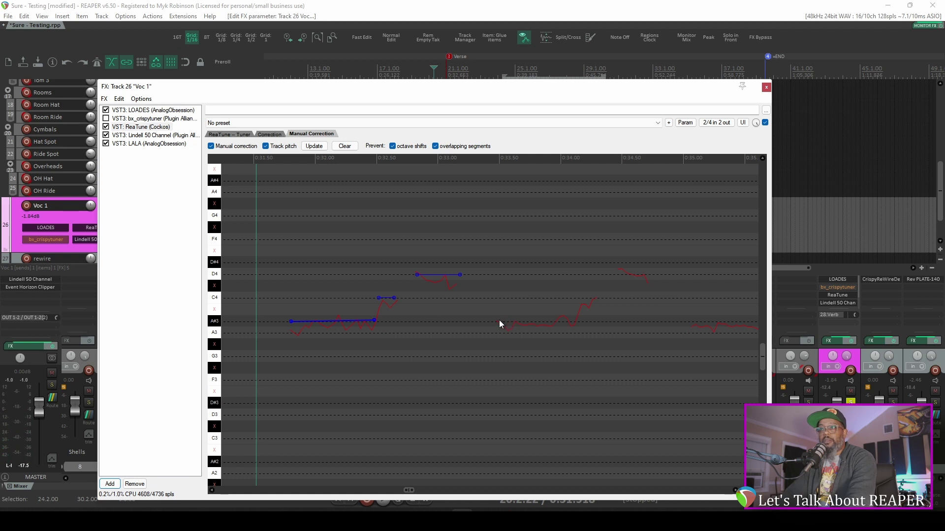
Draw correction segments at A#3, C4 and D4 over the second vocal phrase and play it
drag(500, 321, 571, 322)
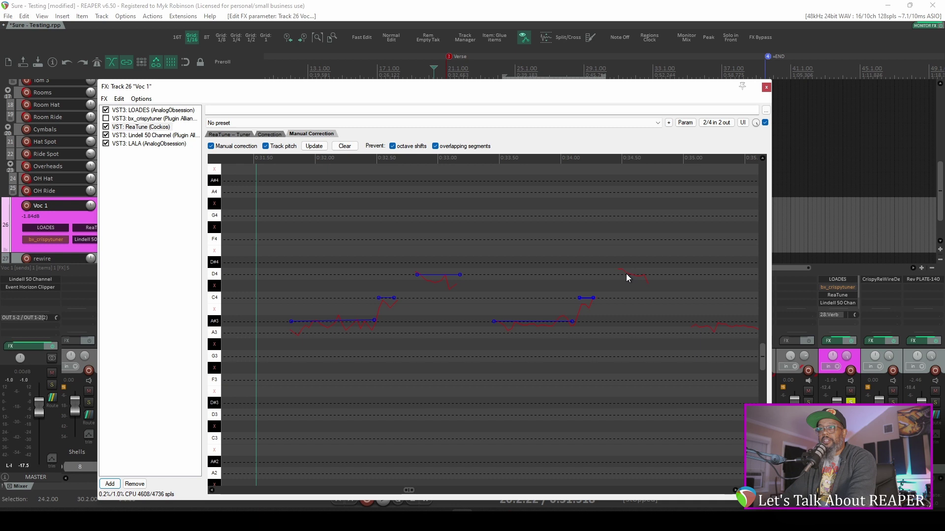
drag(614, 271, 659, 271)
key(space)
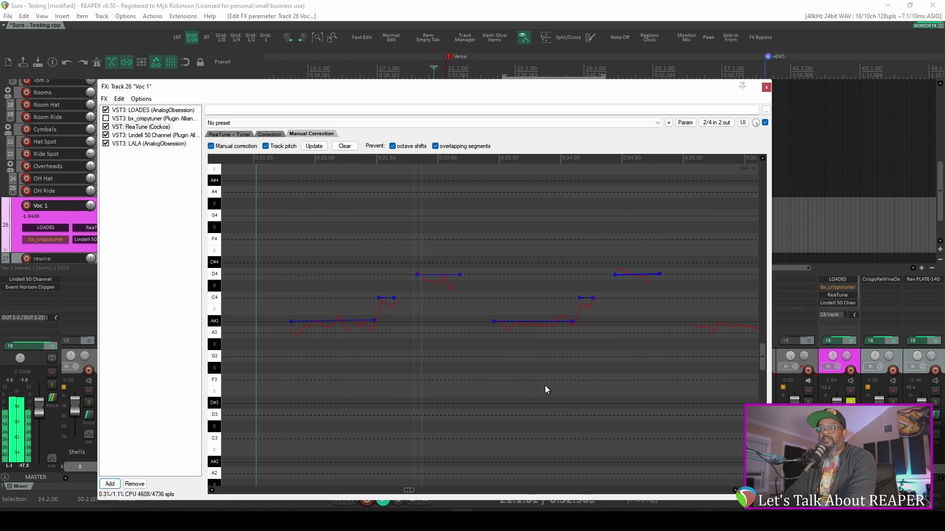
key(space)
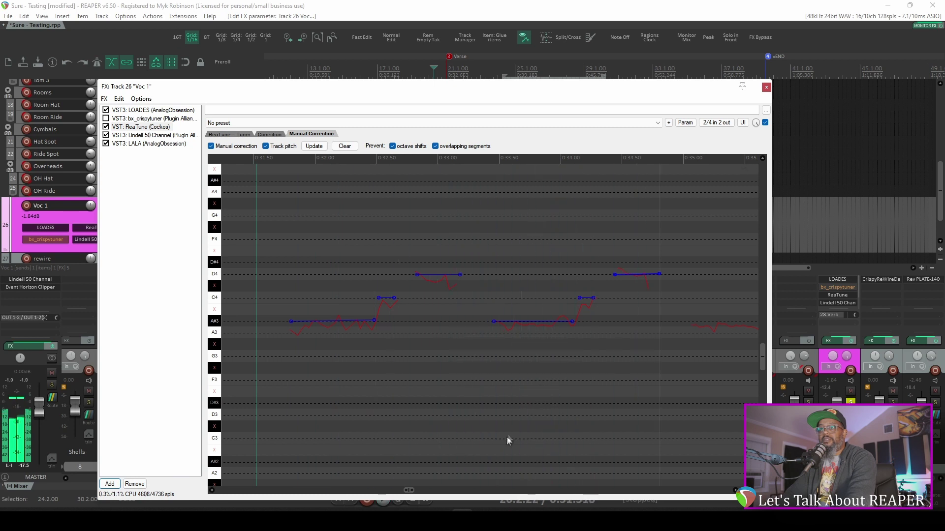
Draw correction segments at A#3, C4 and A#3 over the third phrase and play the corrected phrases from the start
scroll(459, 468, down, 5)
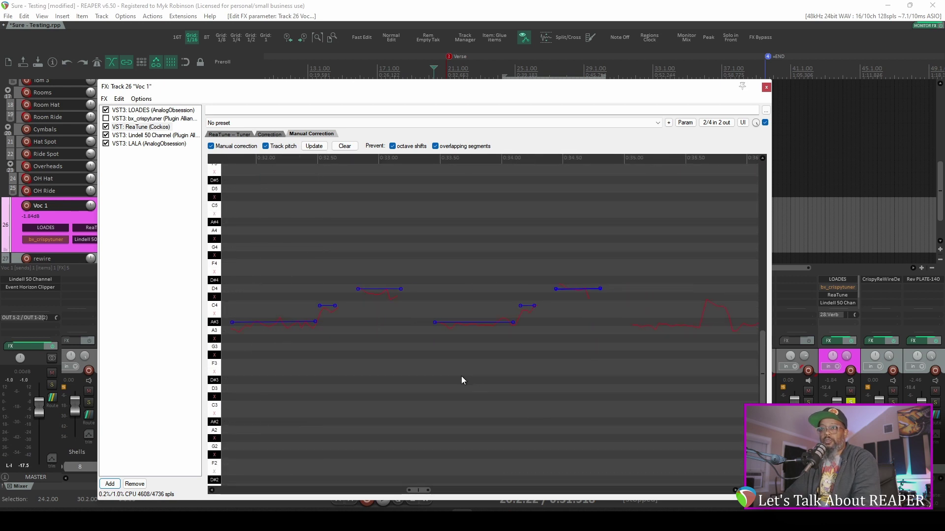
scroll(462, 376, up, 5)
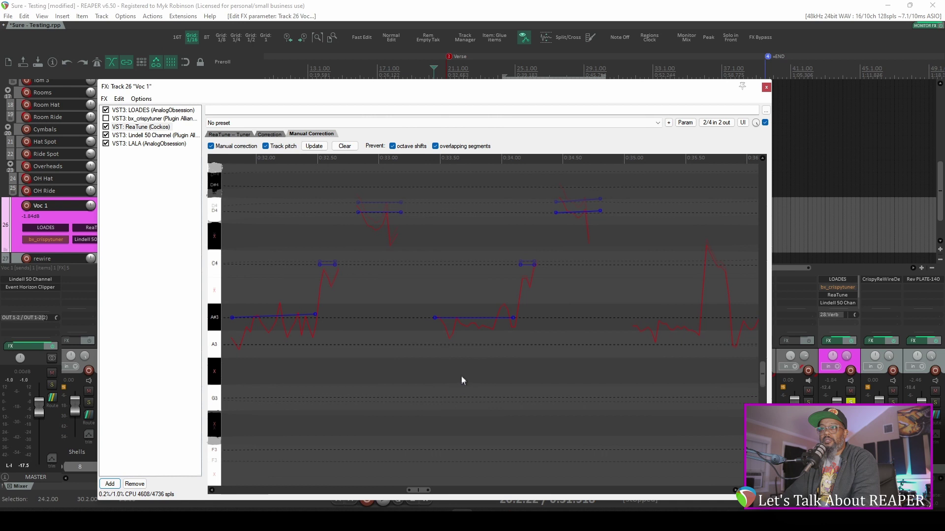
scroll(462, 376, down, 5)
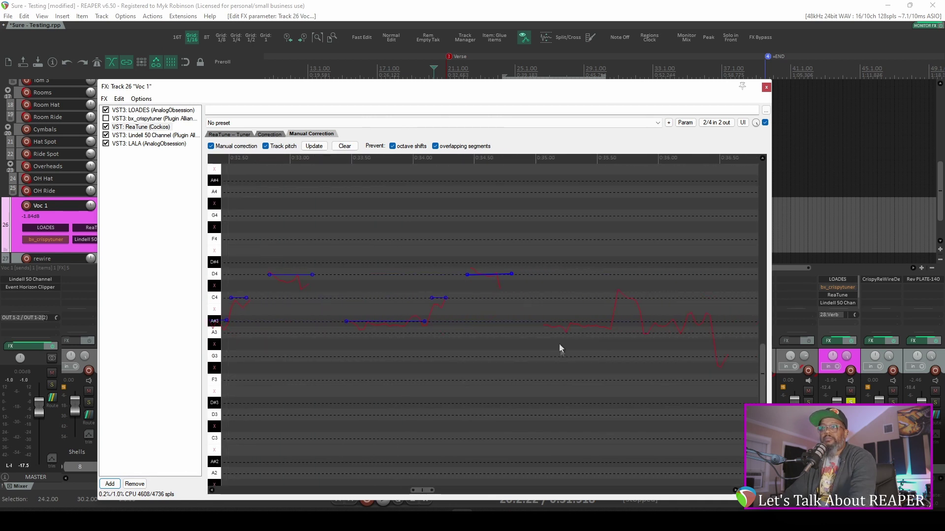
drag(542, 321, 611, 321)
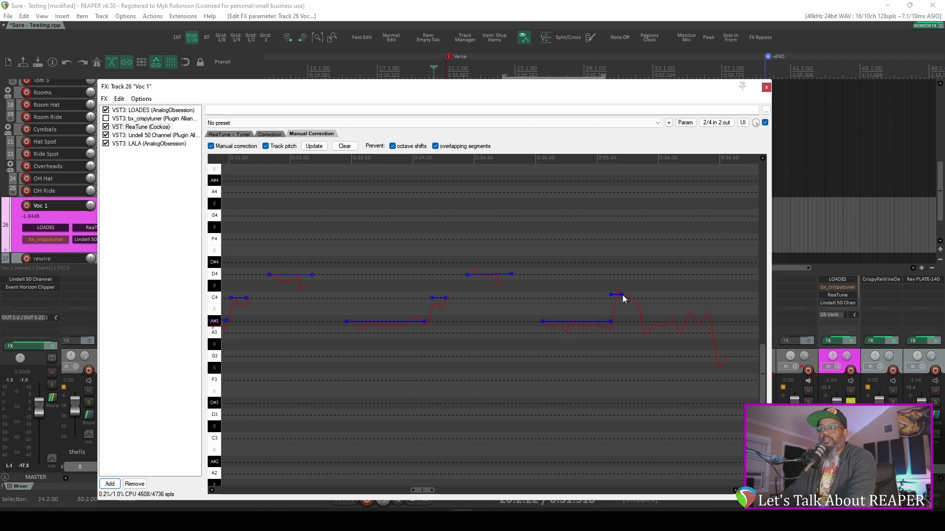
drag(640, 323, 713, 321)
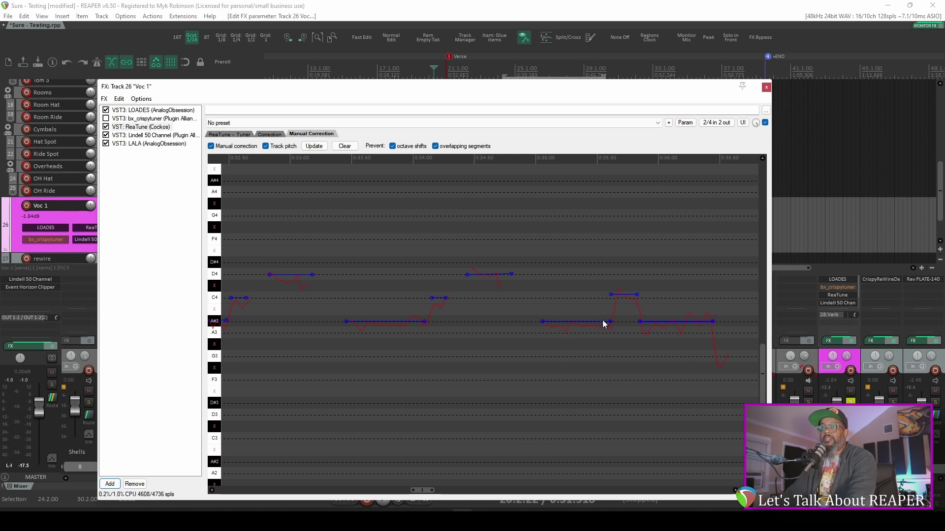
drag(428, 493, 422, 488)
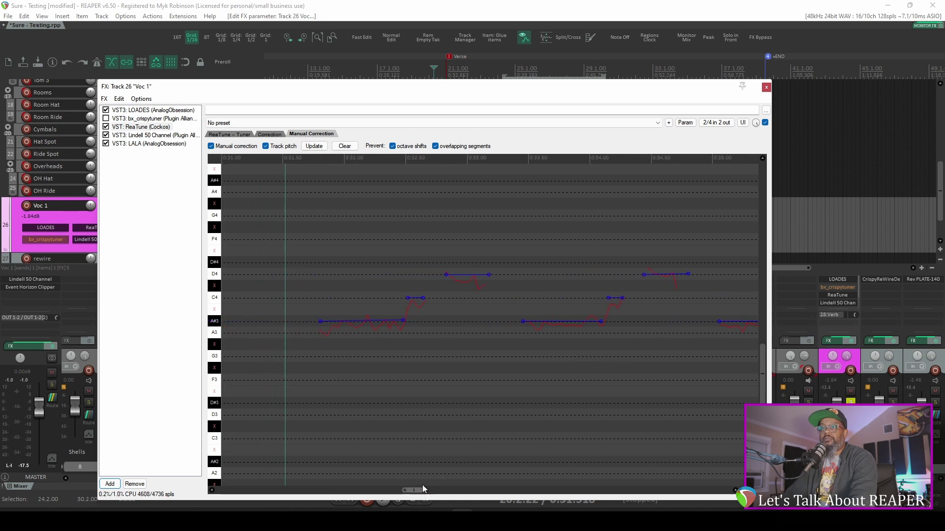
key(space)
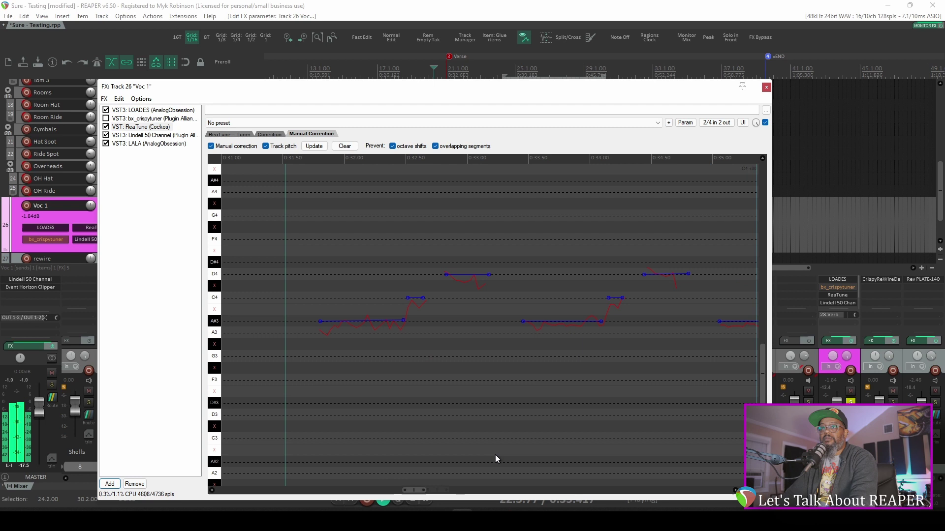
key(space)
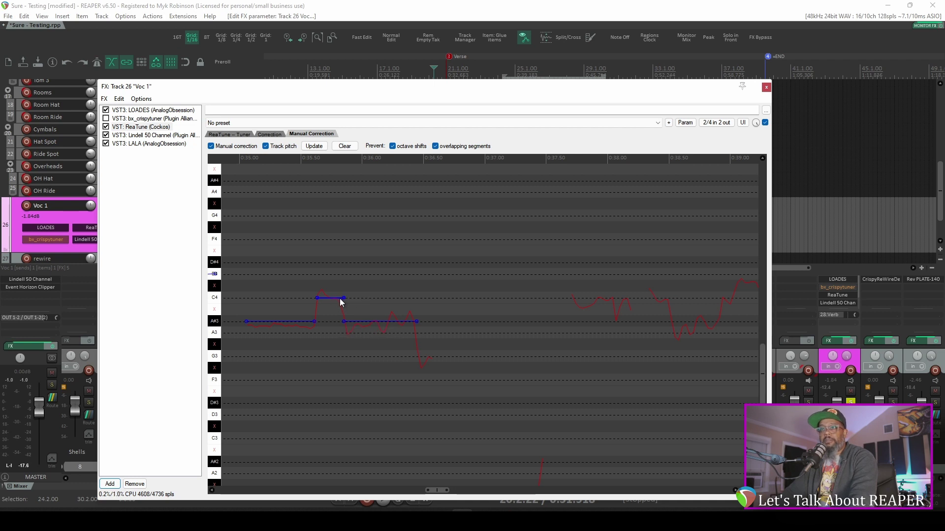
Shorten the third phrase's C4 correction segment at both ends and replay the corrected phrases
drag(341, 298, 336, 298)
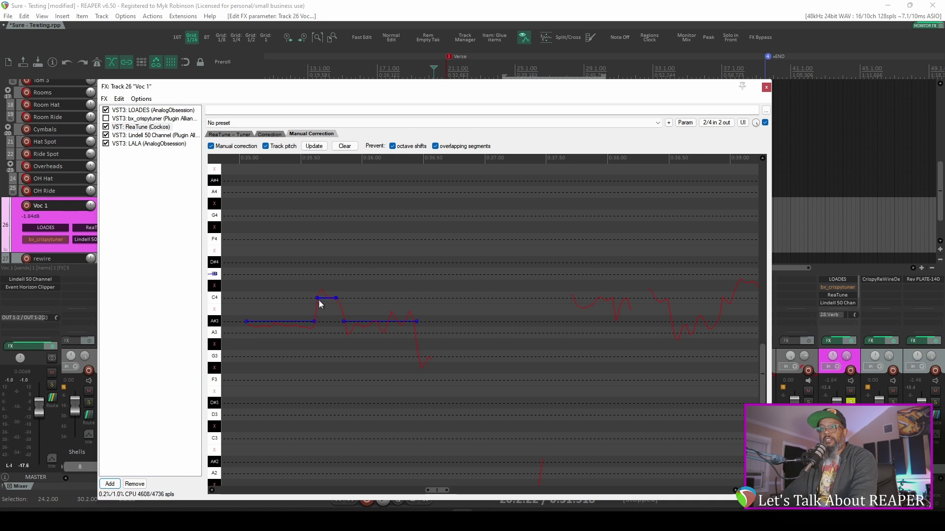
drag(318, 298, 320, 298)
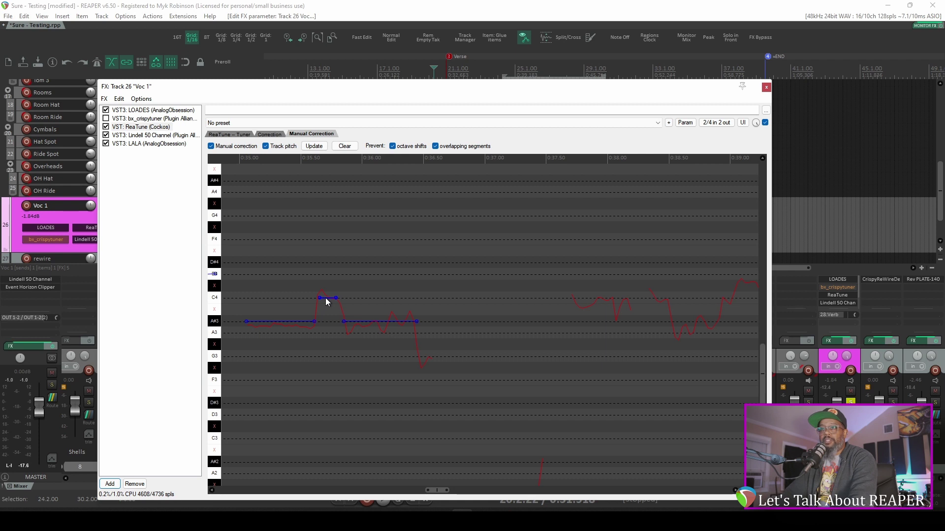
drag(446, 491, 415, 490)
key(space)
key(space)
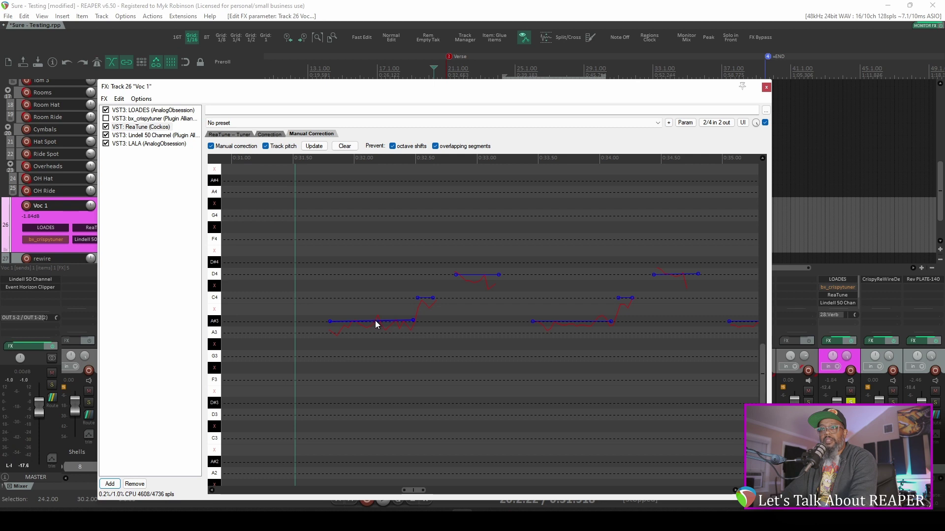
Replace the first phrase's A#3 correction segment with two shorter A#3 segments separated by a small gap, and replay
drag(375, 323, 411, 321)
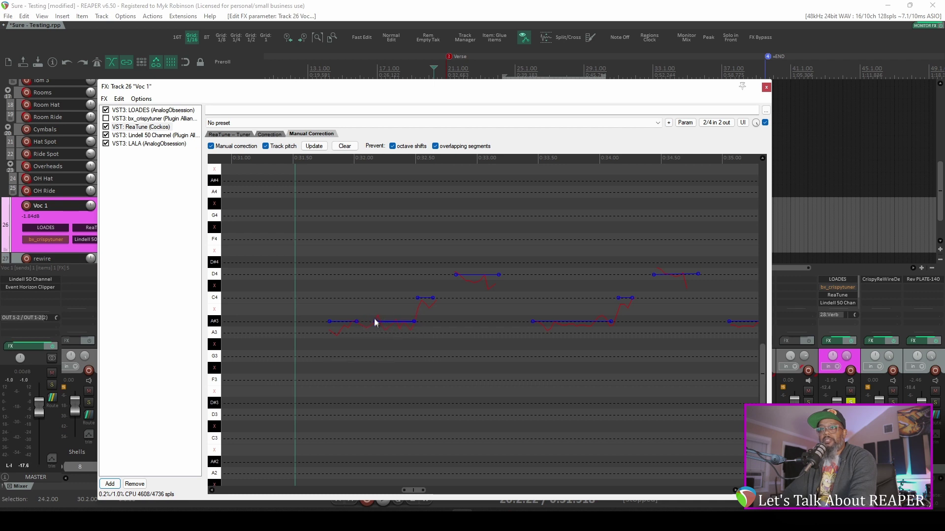
key(space)
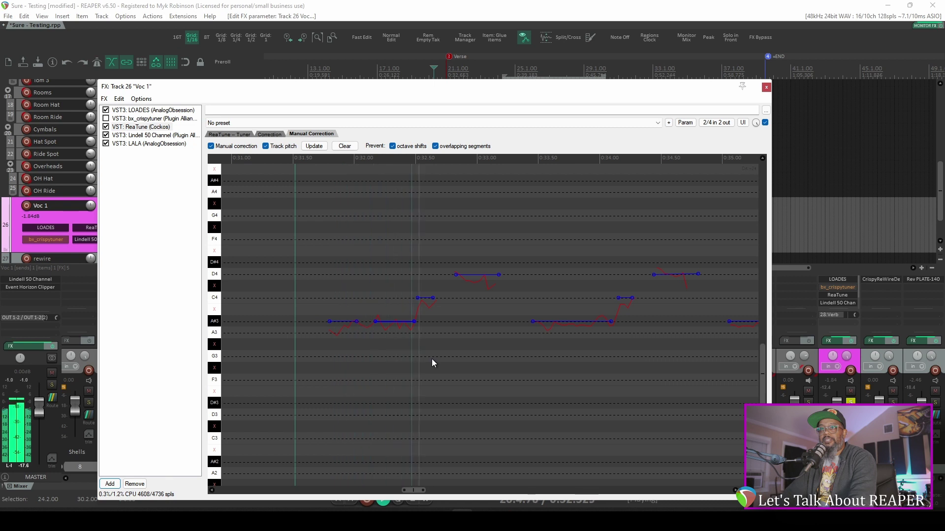
key(space)
click(381, 323)
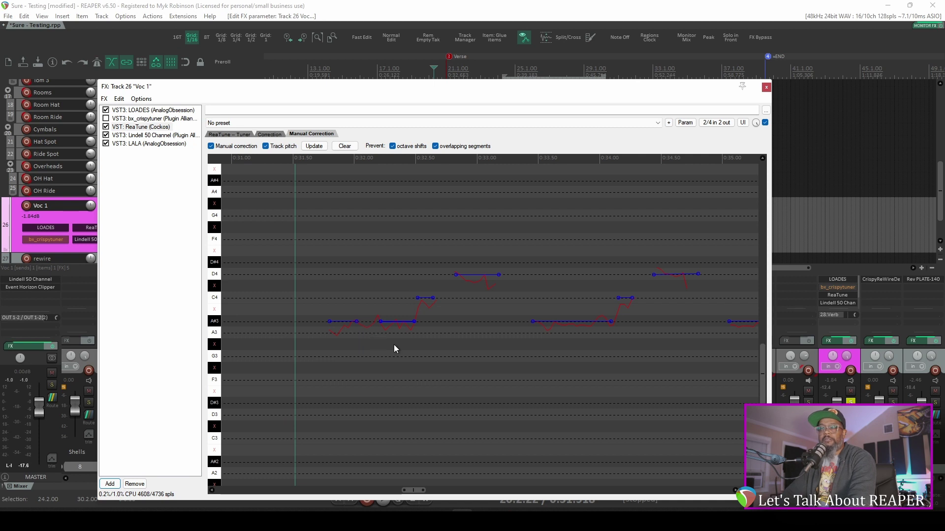
key(space)
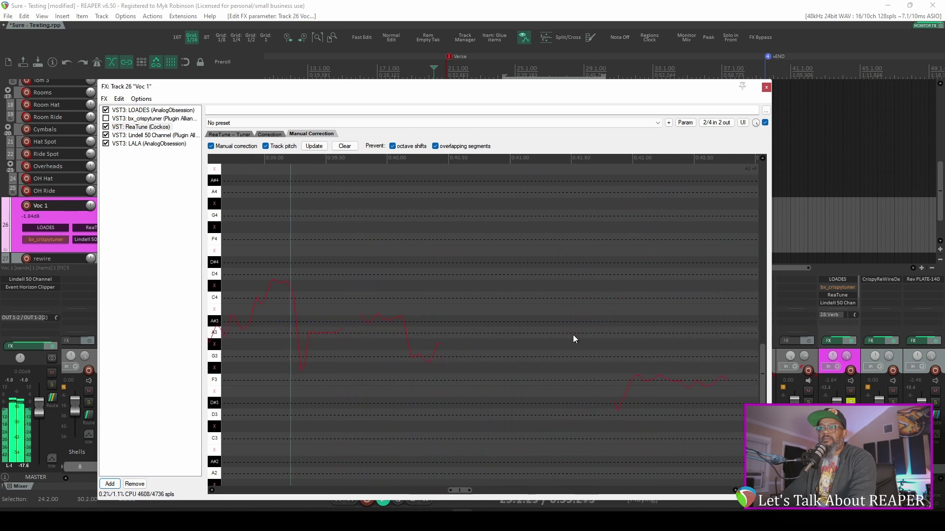
key(space)
Draw correction segments at C4, A#3 and D4 over the first part of the fourth phrase and play it
drag(468, 494, 455, 494)
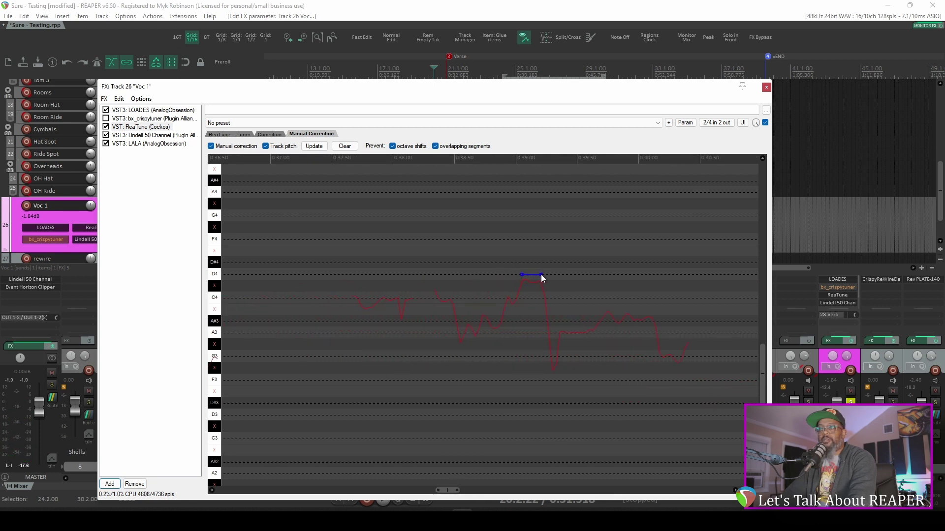
click(448, 155)
key(space)
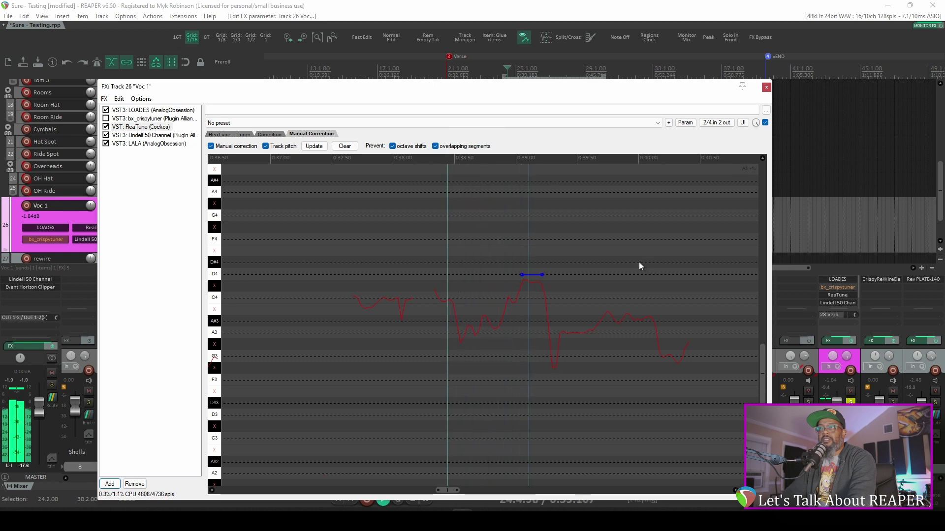
drag(356, 298, 447, 304)
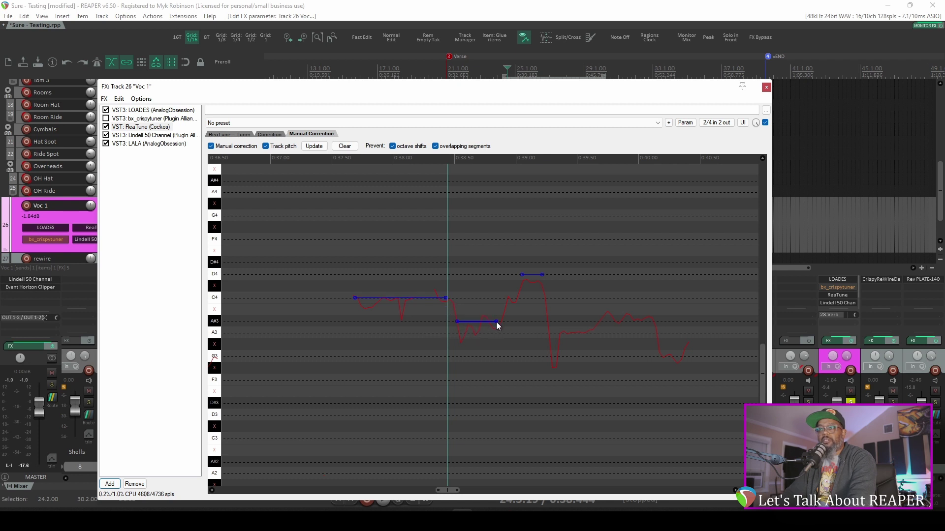
click(294, 158)
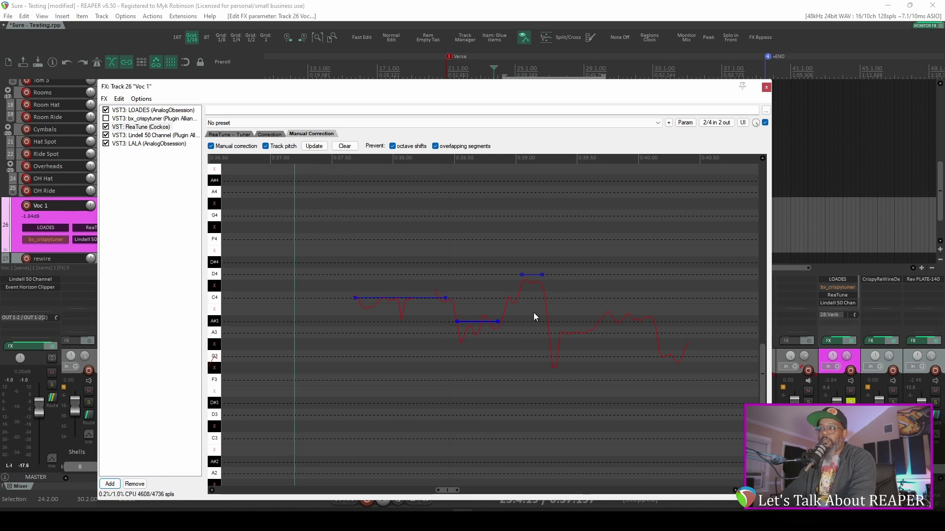
key(space)
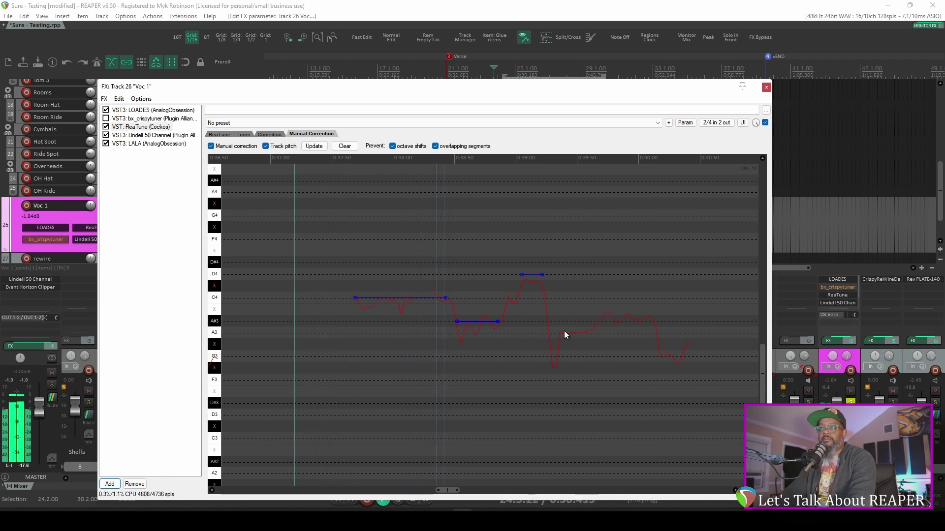
key(space)
Draw correction segments at A3, A#3 and G3 over the end of the fourth phrase and play it
drag(553, 333, 658, 324)
drag(660, 356, 689, 358)
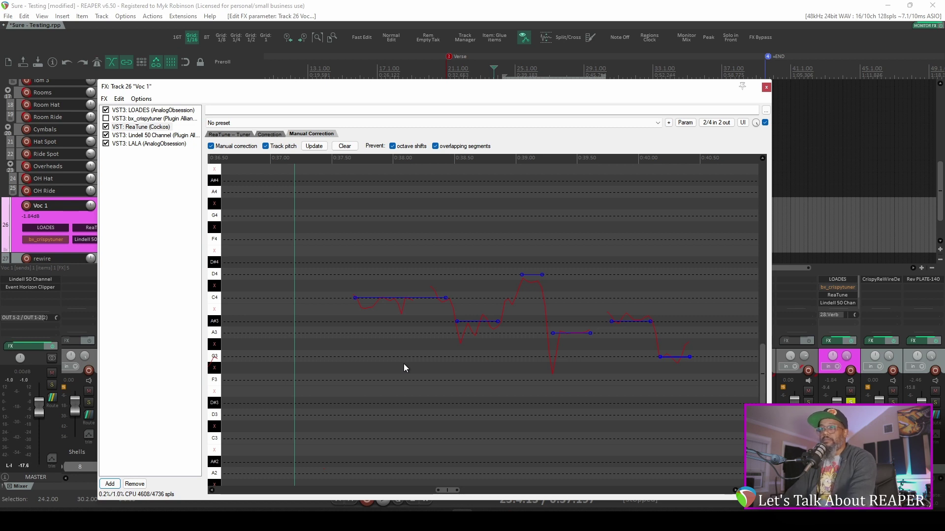
key(space)
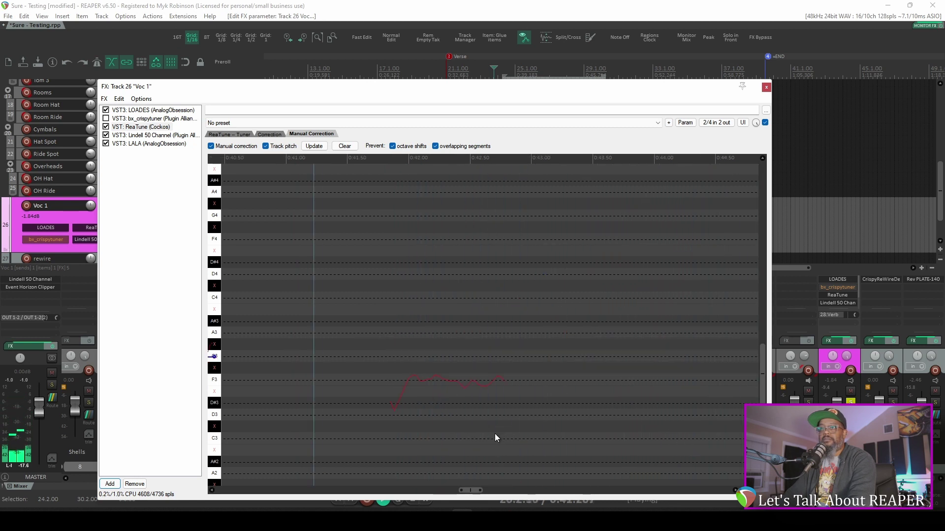
key(space)
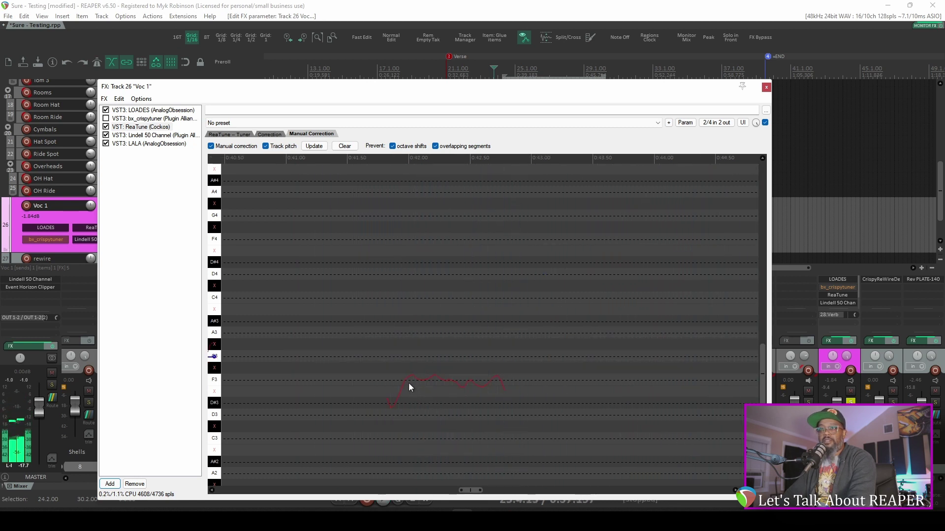
Draw a correction segment near F3 over the low note around 0:42 and play from about 0:41
drag(505, 383, 510, 382)
click(306, 160)
key(space)
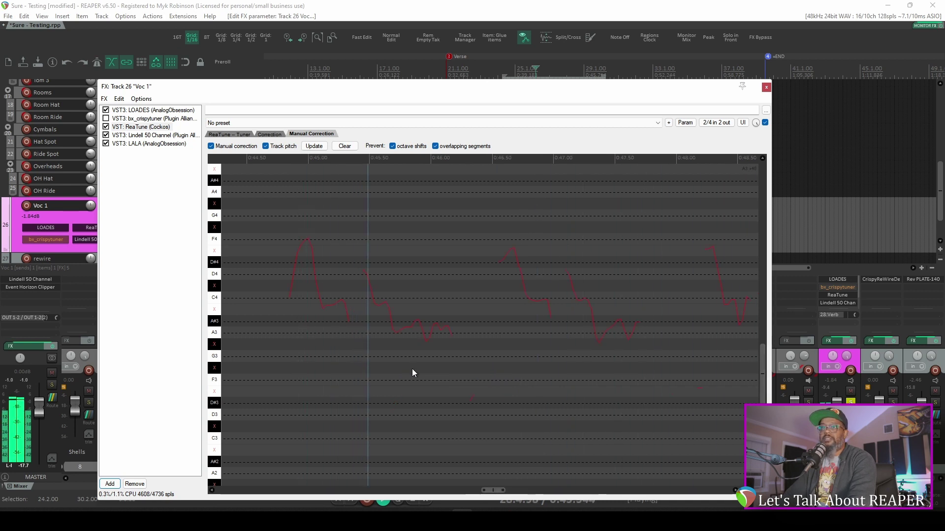
key(space)
Draw F4 correction segments over the three pitch peaks between 0:44.50 and 0:48.50 and play from about 0:44.50
drag(296, 239, 308, 240)
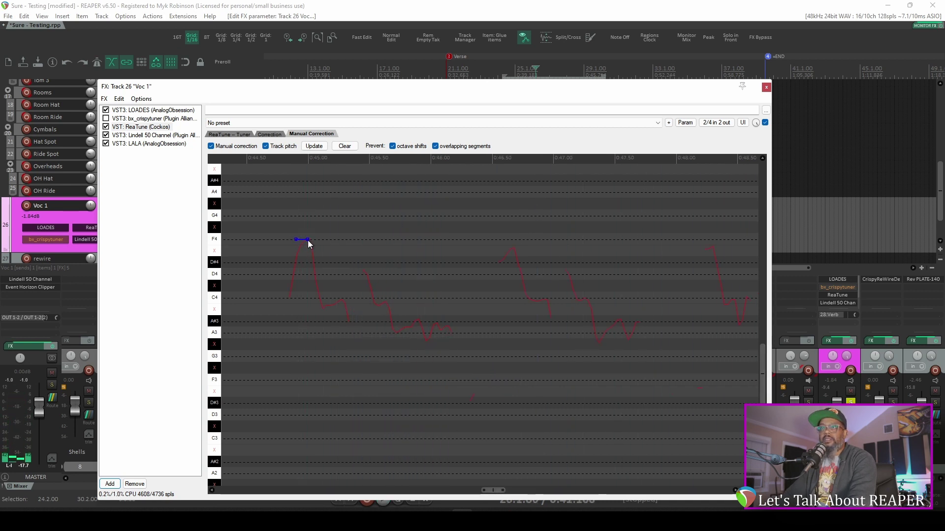
drag(504, 239, 519, 239)
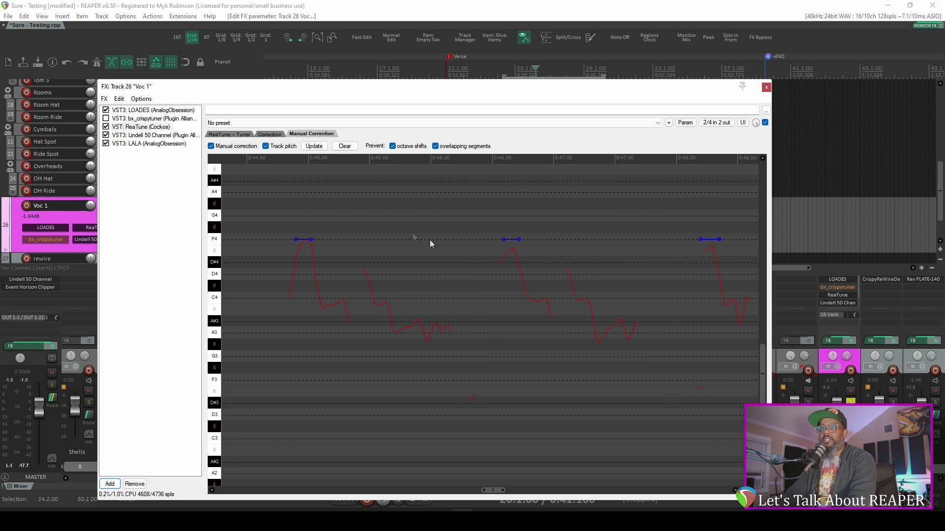
click(253, 158)
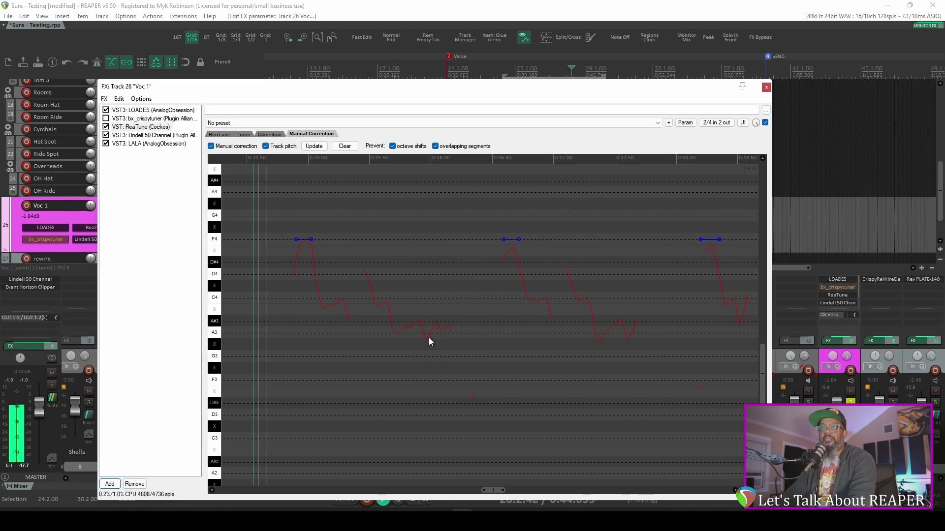
key(space)
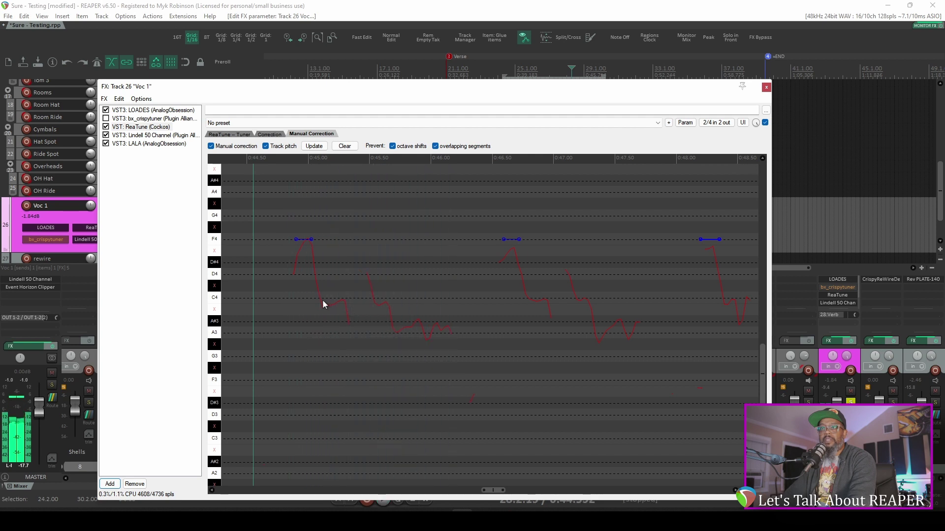
Draw correction segments at C4 and A#3 over the notes following the first F4 peak and replay the passage
drag(319, 298, 329, 298)
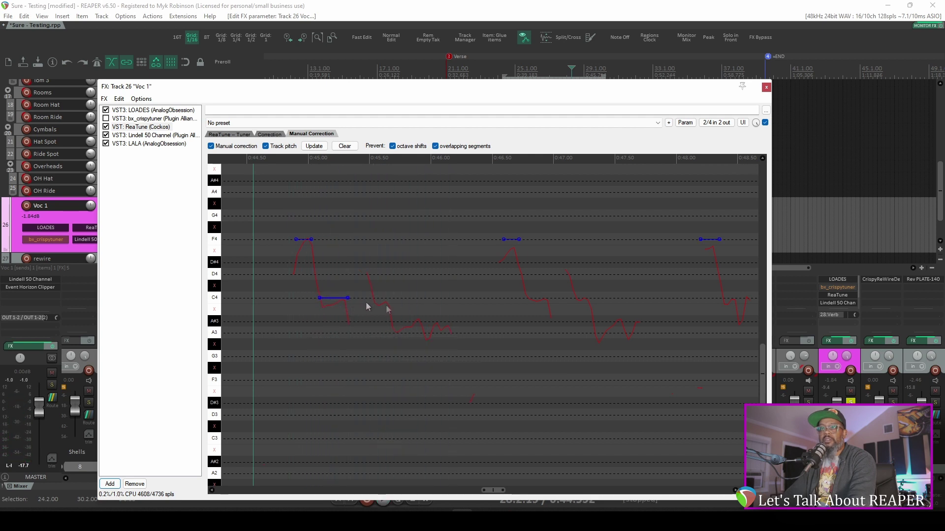
drag(391, 321, 450, 321)
key(space)
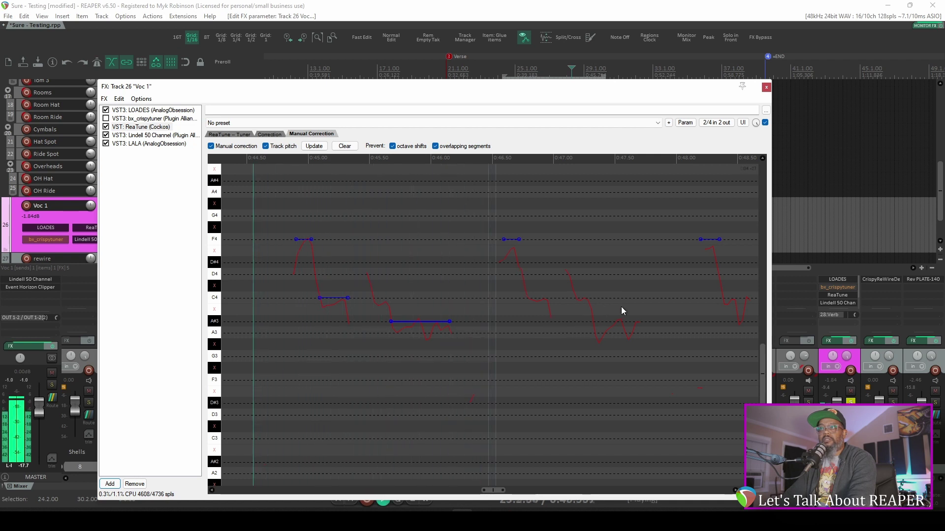
key(space)
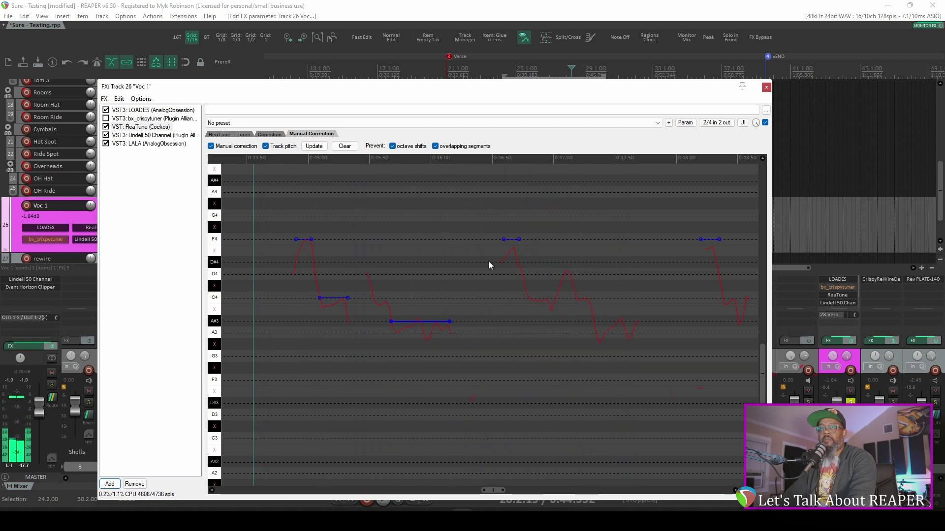
key(space)
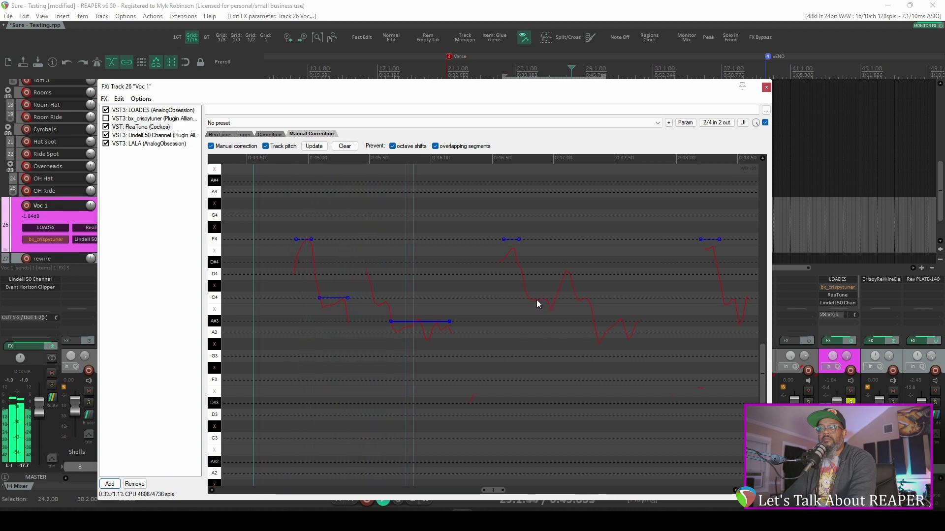
Draw C4, A#3 and short C4 correction segments over the notes following the second F4 peak and replay the passage
key(space)
drag(530, 298, 554, 299)
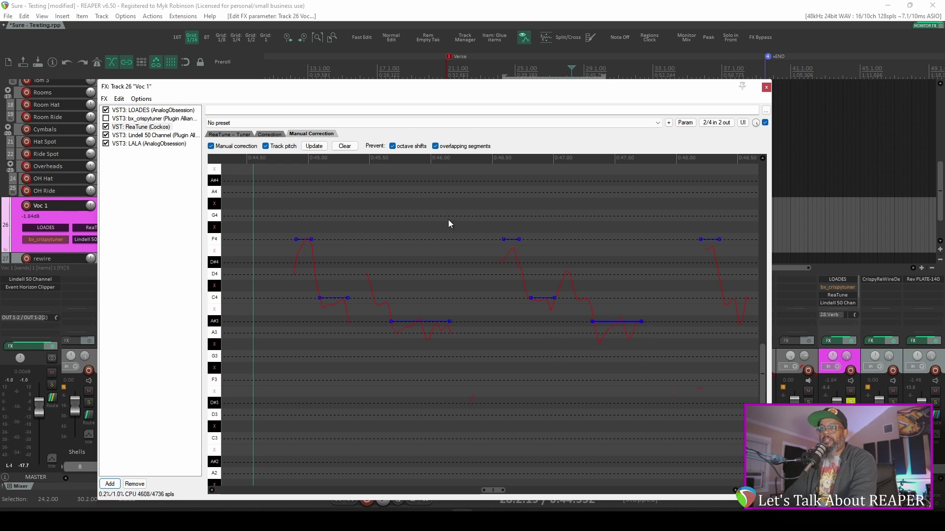
key(space)
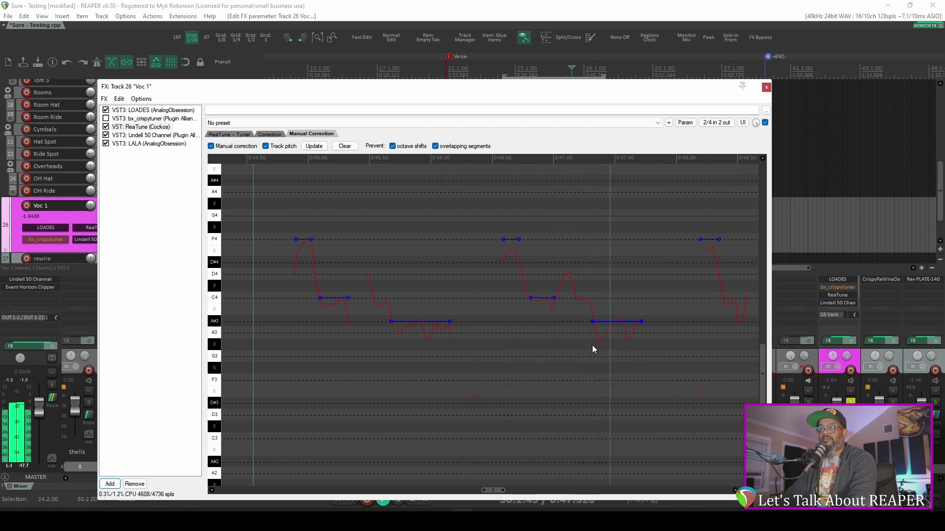
key(space)
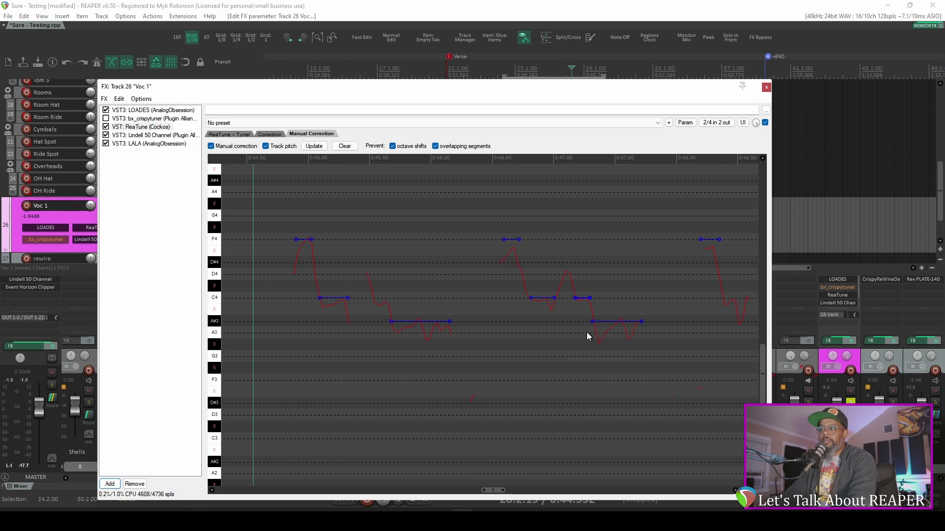
key(space)
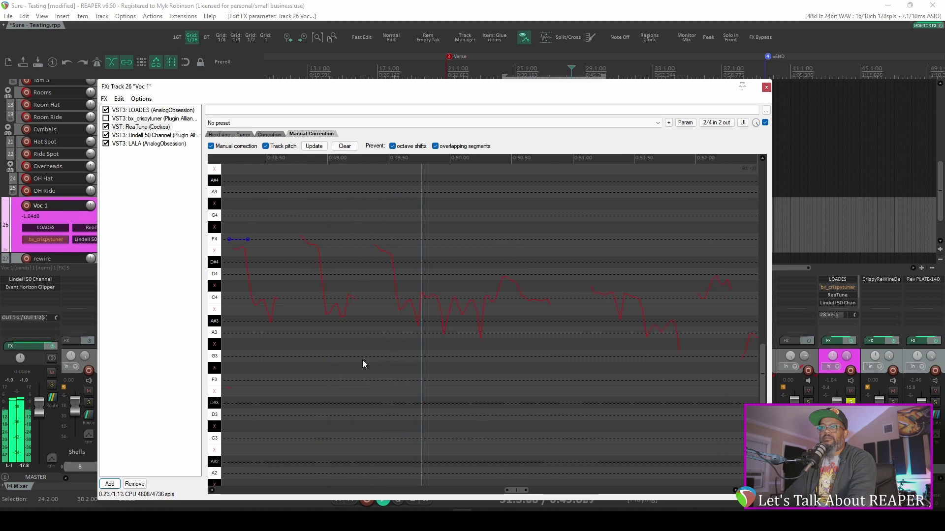
key(space)
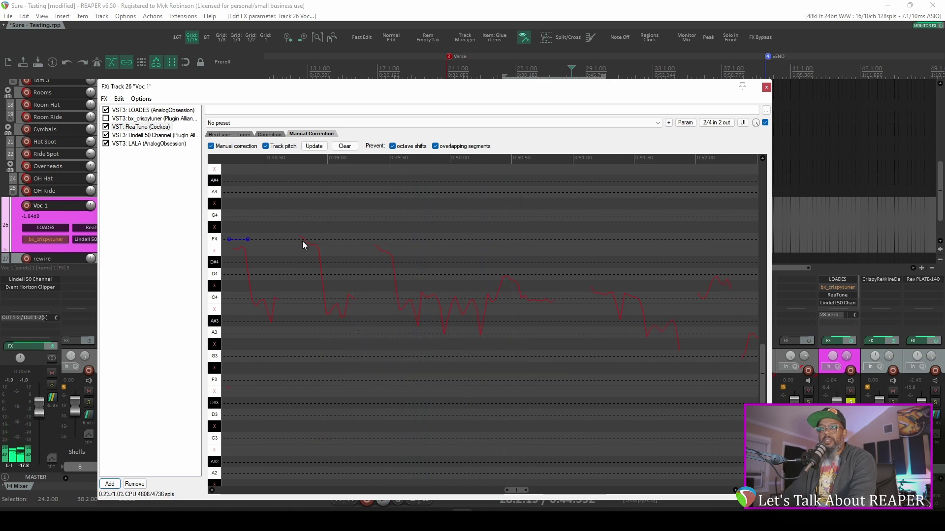
Draw F4, C4 and D4 correction segments over the notes between about 0:48.4 and 0:50.8 and play from about 0:47.9
drag(303, 239, 387, 239)
drag(275, 302, 279, 299)
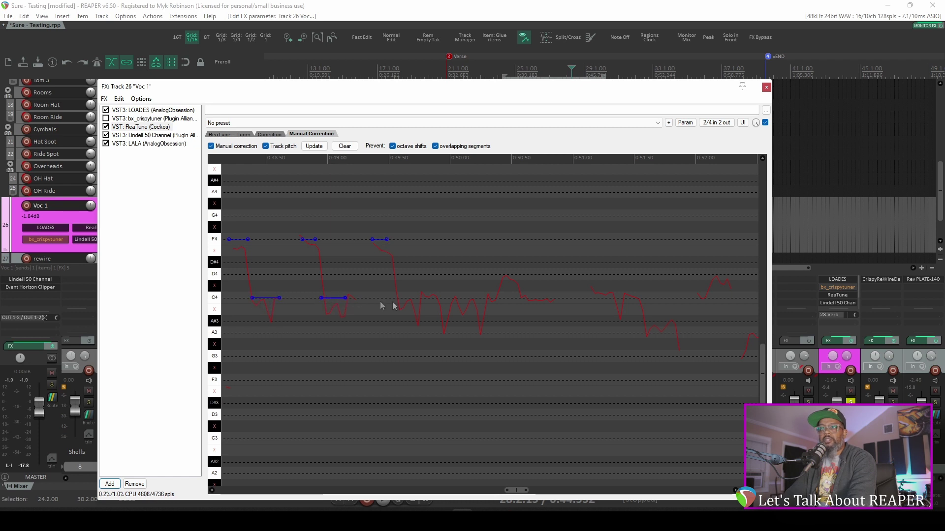
drag(402, 302, 484, 305)
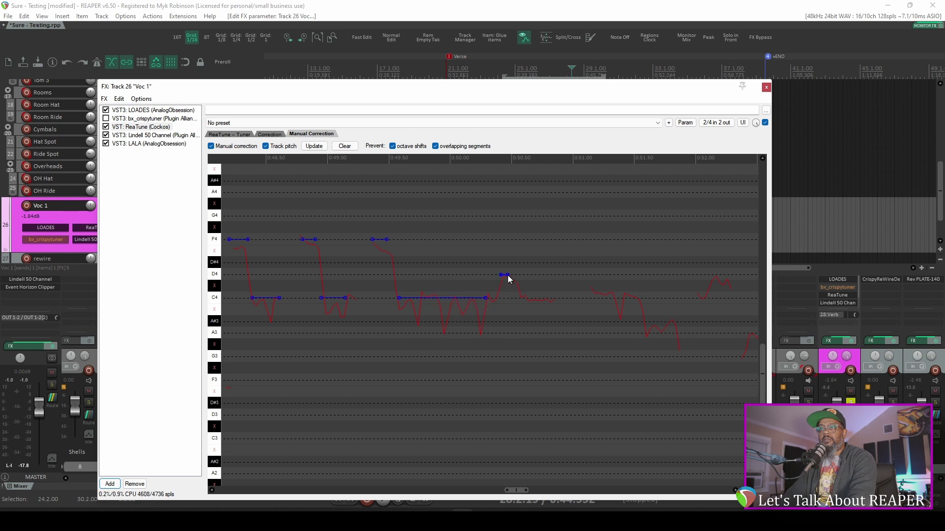
drag(521, 298, 551, 303)
drag(513, 492, 503, 492)
click(412, 160)
key(space)
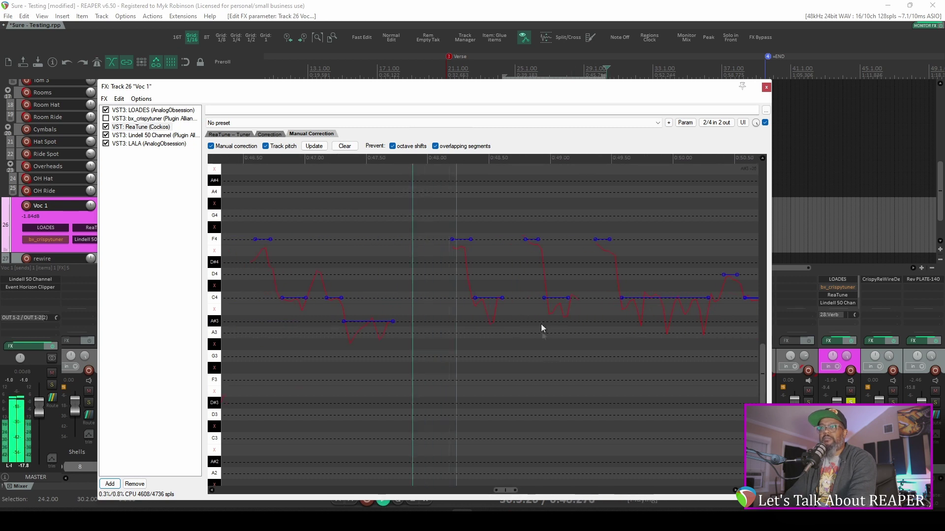
key(space)
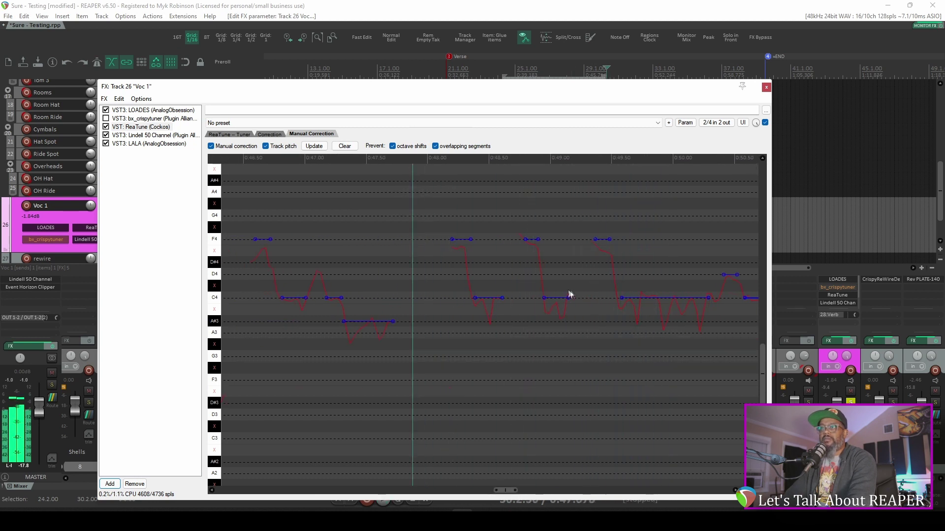
Trim the starts of the first two C4 segments after 0:48.00 to begin slightly later, replaying from about 0:47.9
click(417, 158)
key(space)
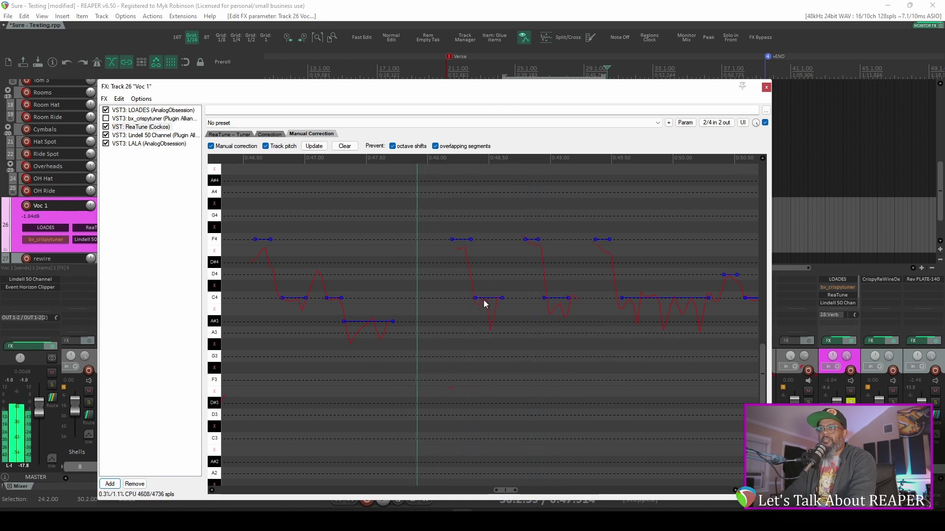
drag(474, 297, 480, 298)
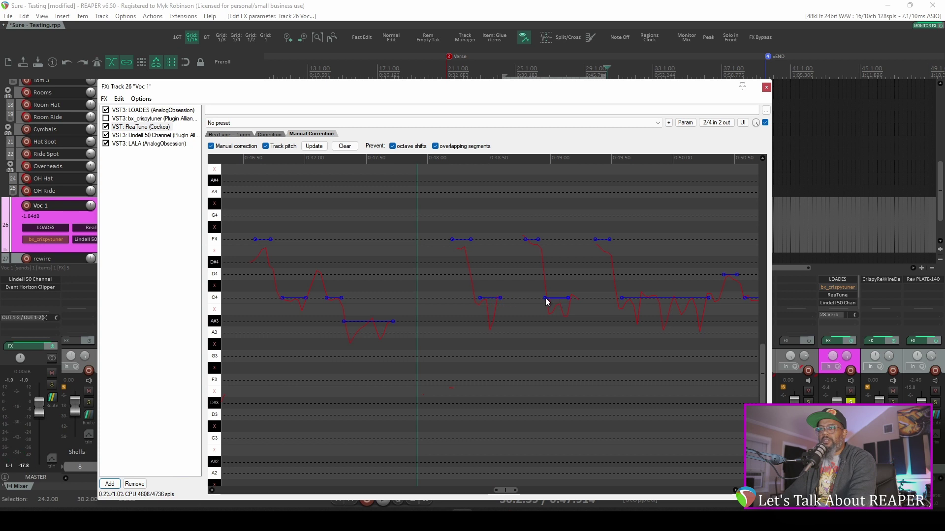
drag(548, 298, 550, 298)
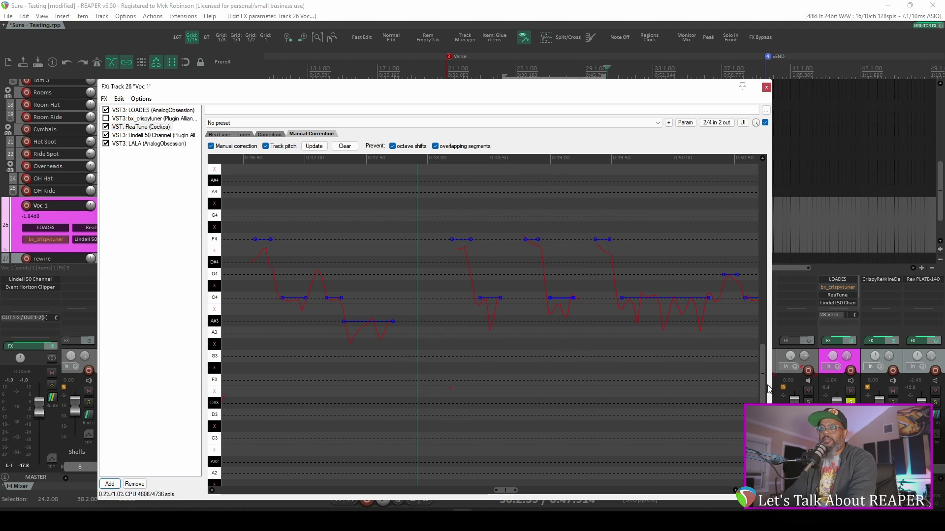
key(space)
key(space)
drag(480, 298, 483, 298)
key(space)
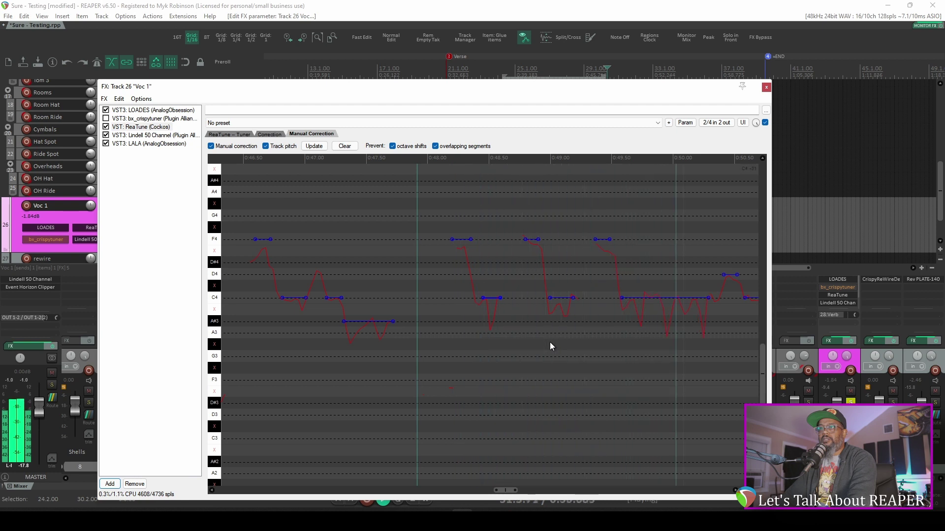
key(space)
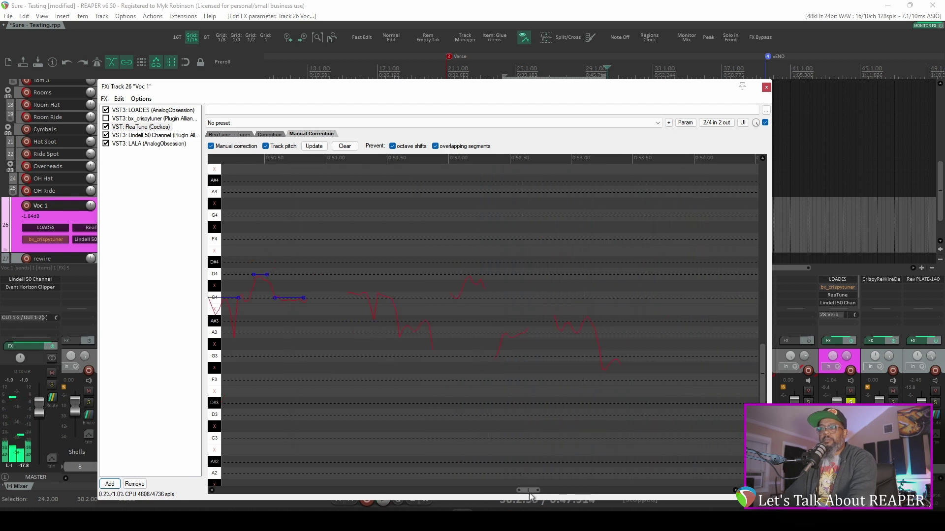
Set ReaTune's correction attack time to 60 ms and replay the manually corrected passage from just before 0:48.00
drag(530, 492, 525, 491)
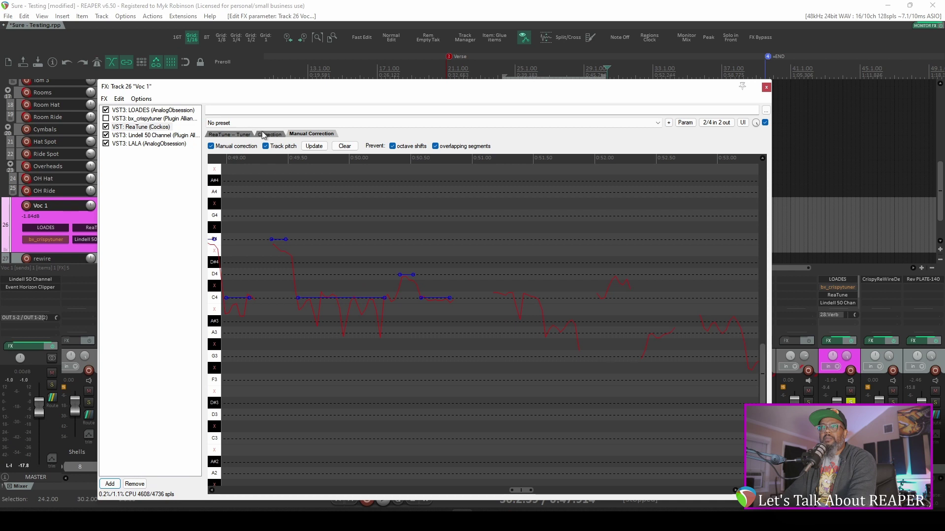
click(269, 134)
double_click(264, 459)
text(60)
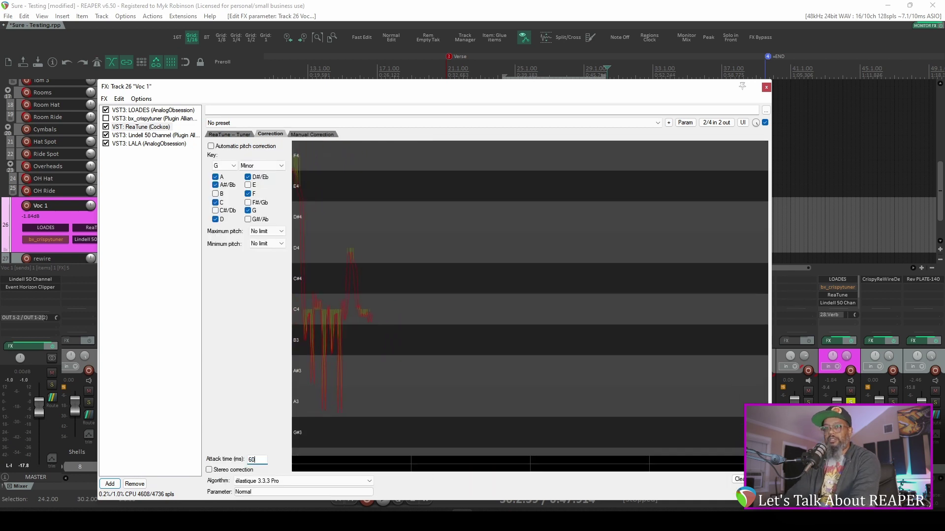
click(310, 134)
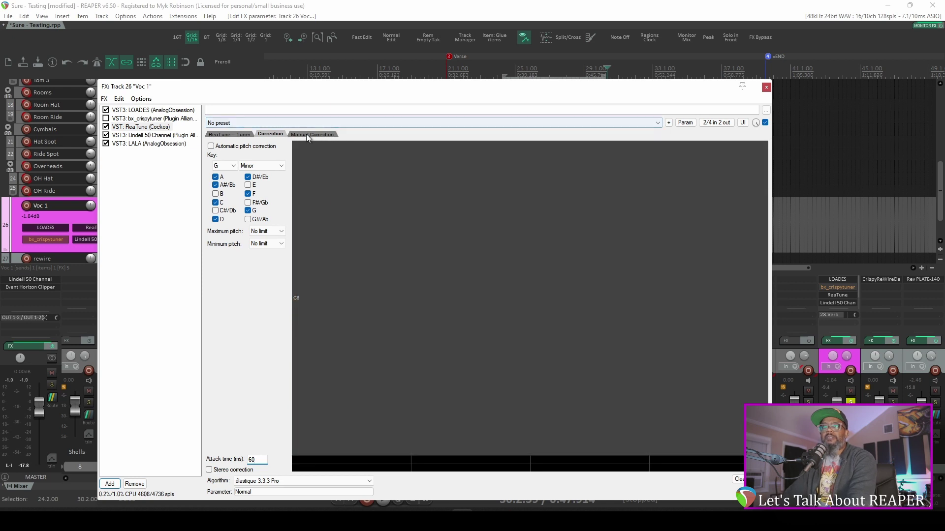
key(space)
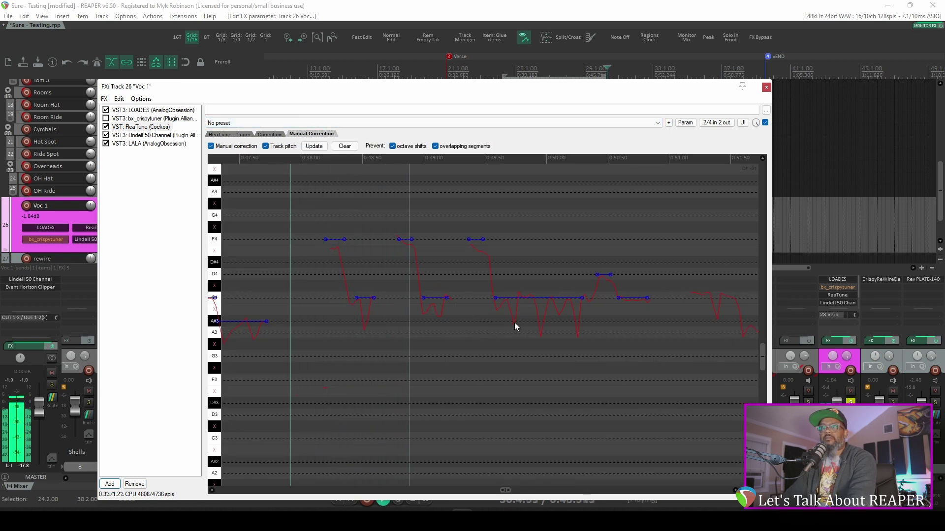
key(space)
Break the long C4 segment between 0:49.50 and 0:50.30 into several short C4 segments around the pitch dips and play it
drag(581, 297, 517, 298)
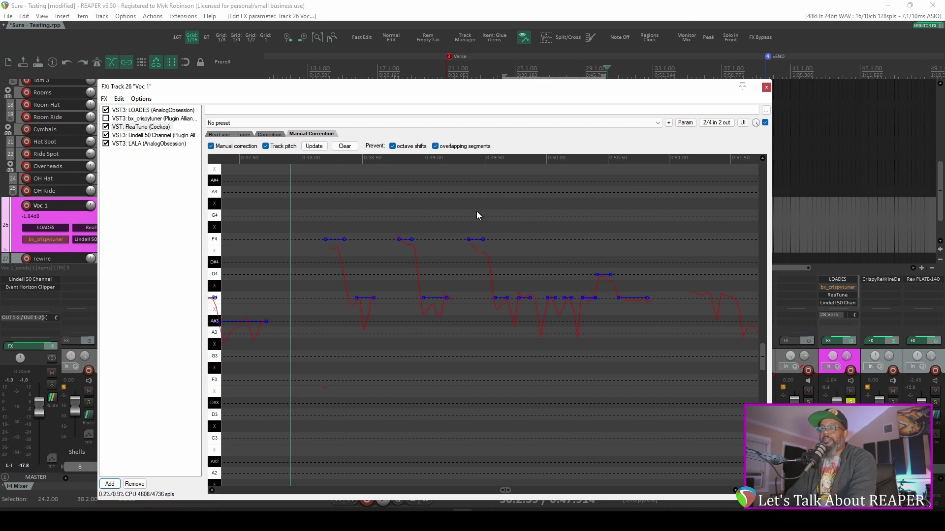
key(space)
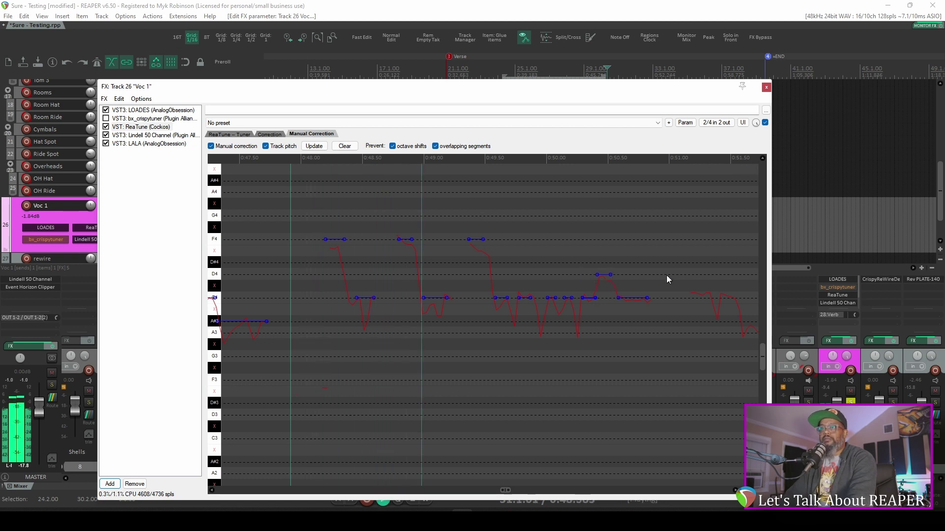
key(space)
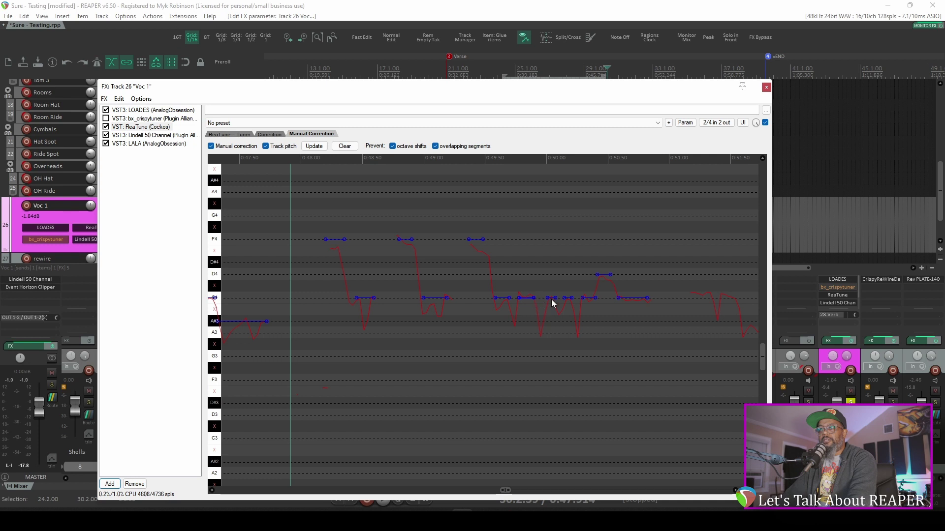
Widen the short C4 segment near 0:50.00 so it starts earlier and replay the passage
drag(556, 298, 544, 298)
key(space)
click(415, 160)
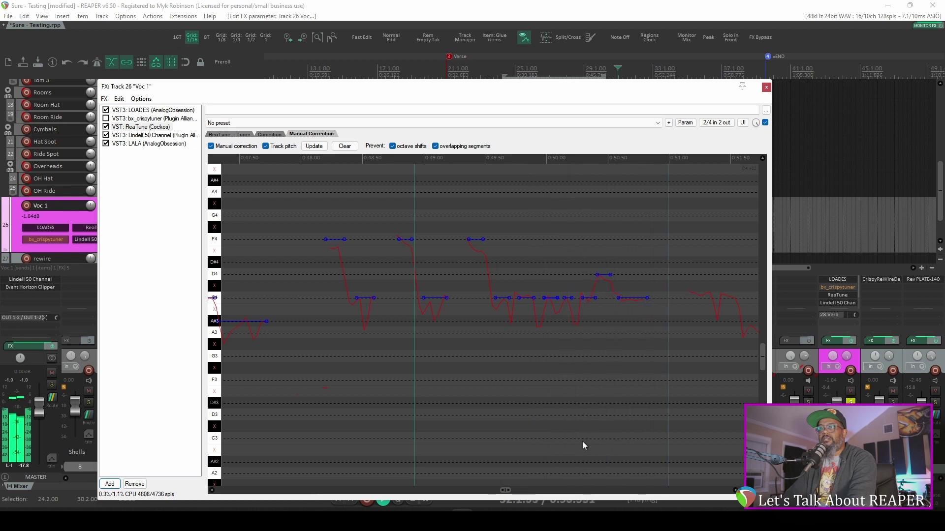
key(space)
Draw C4, A#3 and D4 correction segments over the notes between about 0:51.2 and 0:52.3 and play from about 0:50.47
drag(506, 490, 517, 482)
drag(496, 298, 531, 298)
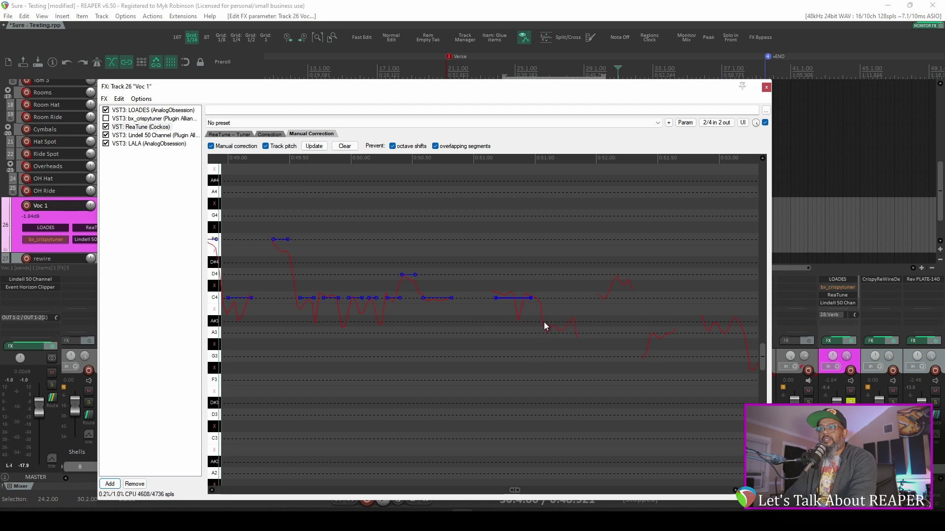
key(space)
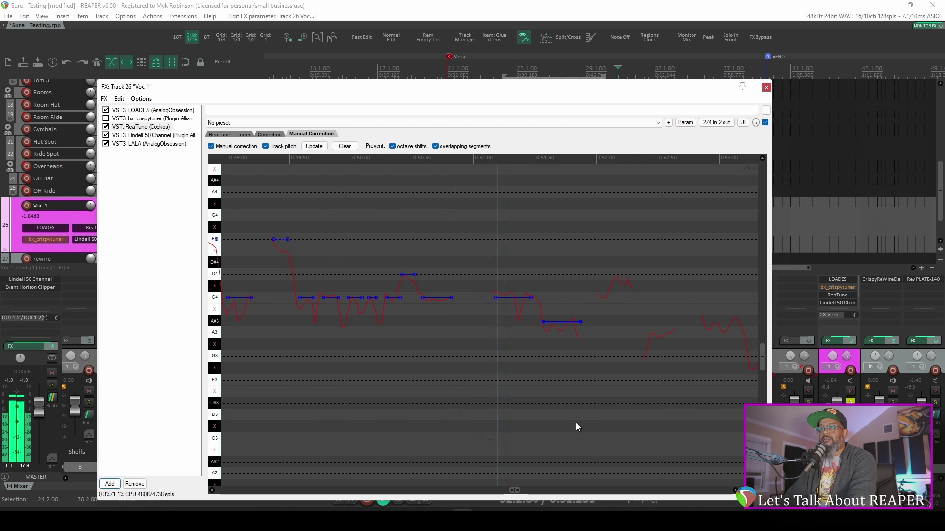
key(space)
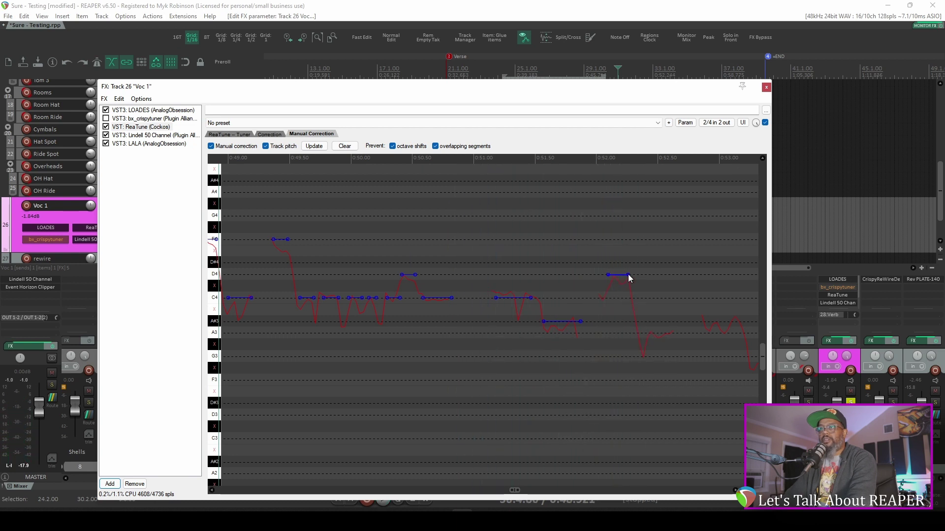
click(409, 156)
key(space)
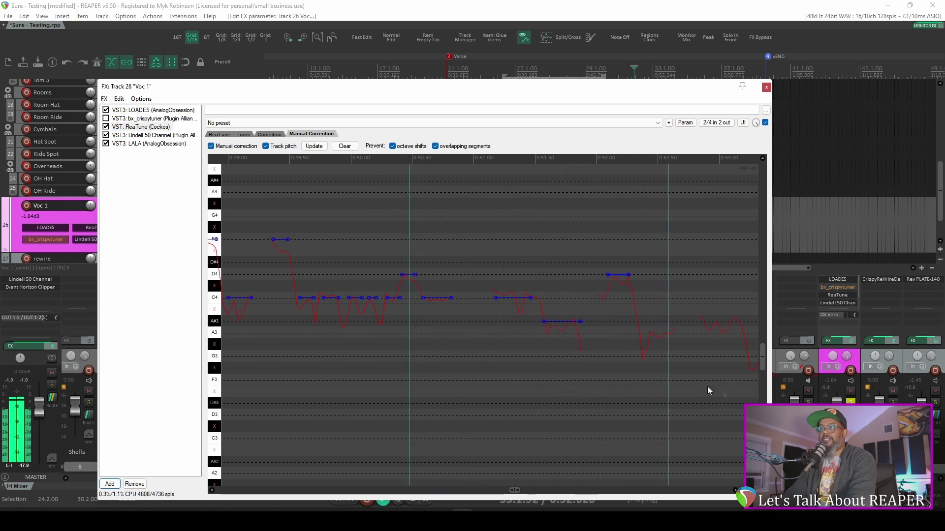
key(space)
Draw A3, A#3 and G3 correction segments over the end of the phrase between about 0:52.4 and 0:53.5 and play it
drag(644, 334, 737, 321)
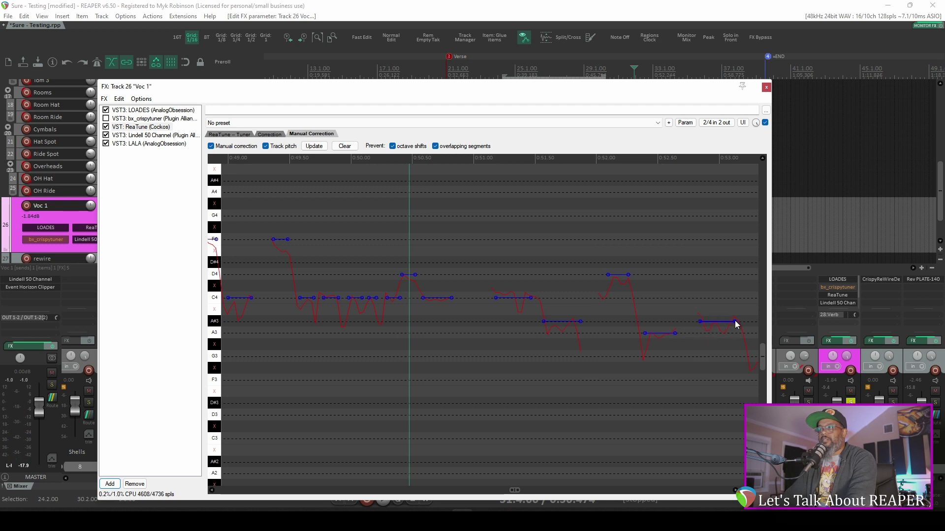
key(space)
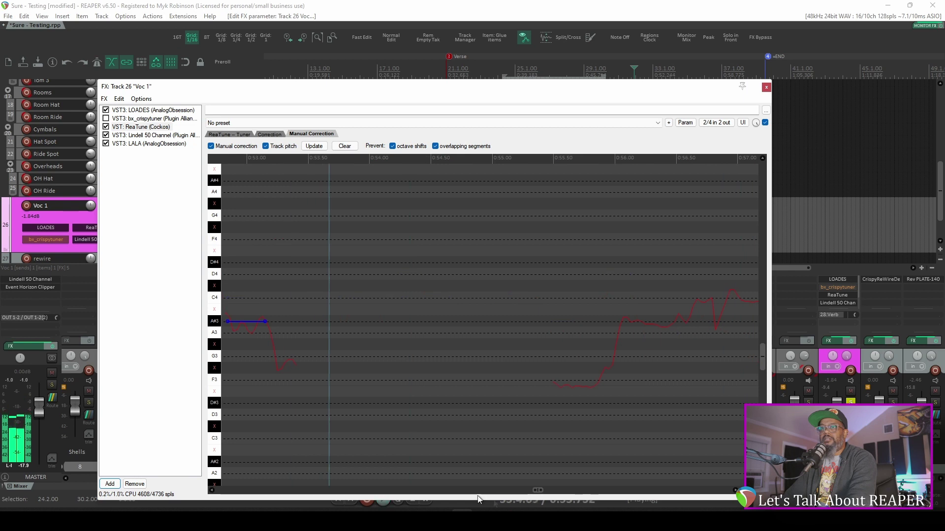
key(space)
drag(274, 357, 280, 356)
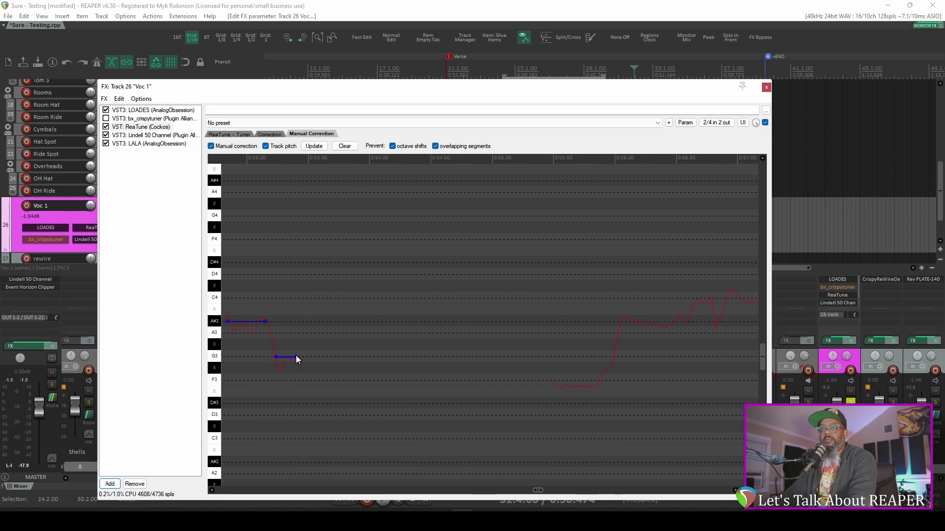
key(space)
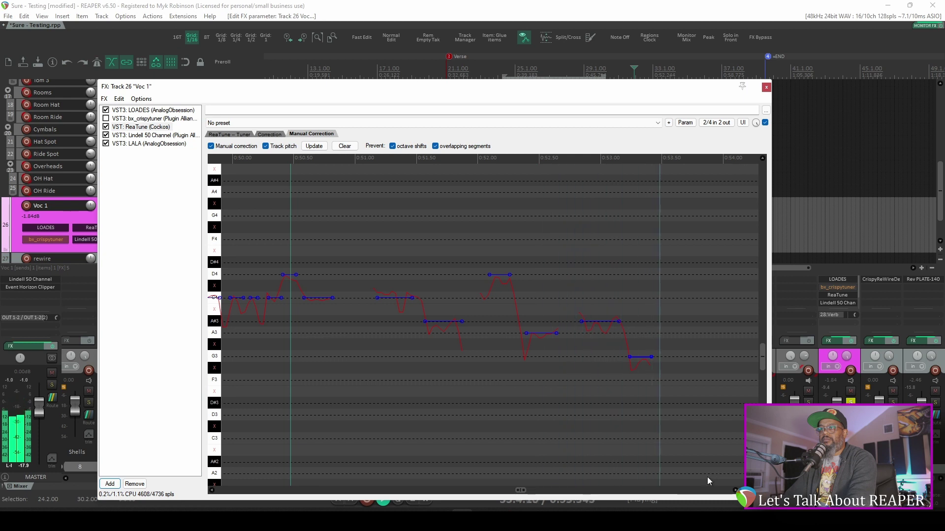
key(space)
Draw F3, A#3 and C4 segments over the final rising phrase, play from about 0:55.27 and close the FX window
drag(438, 380, 487, 379)
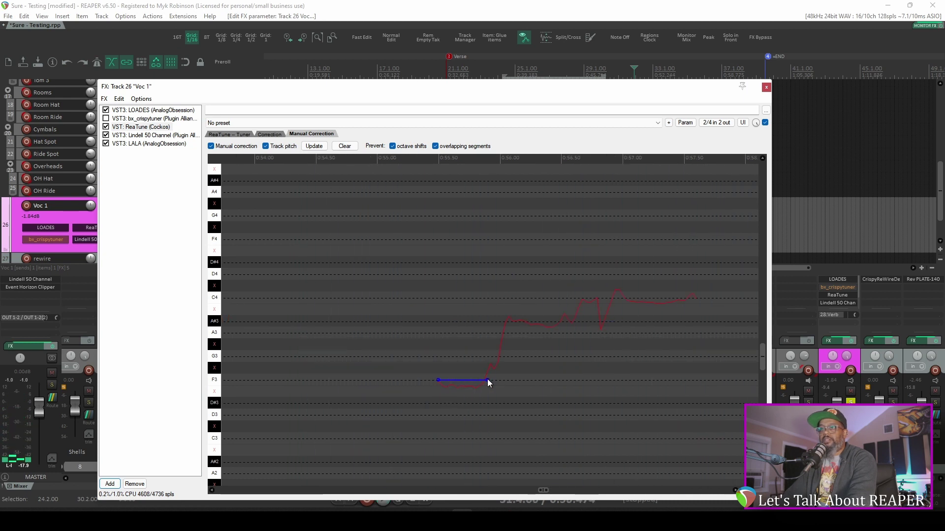
drag(502, 321, 572, 321)
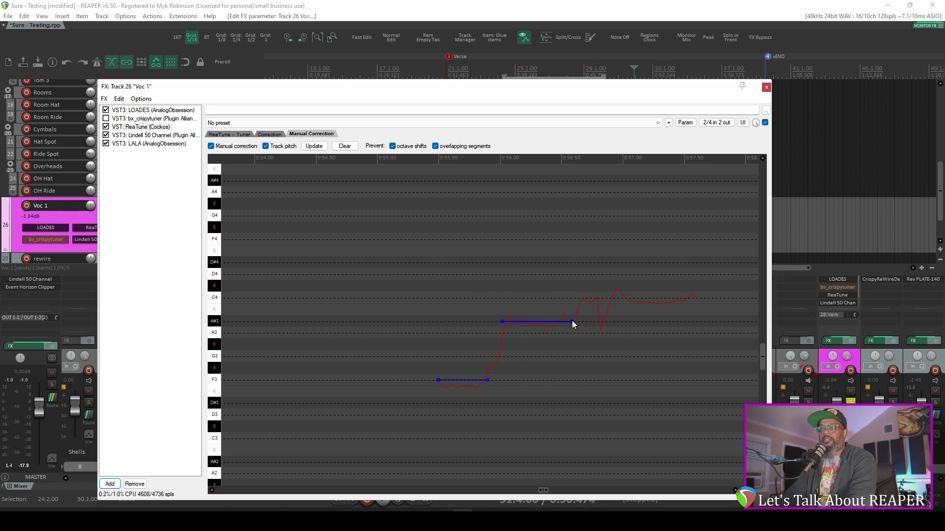
drag(610, 298, 680, 299)
click(412, 160)
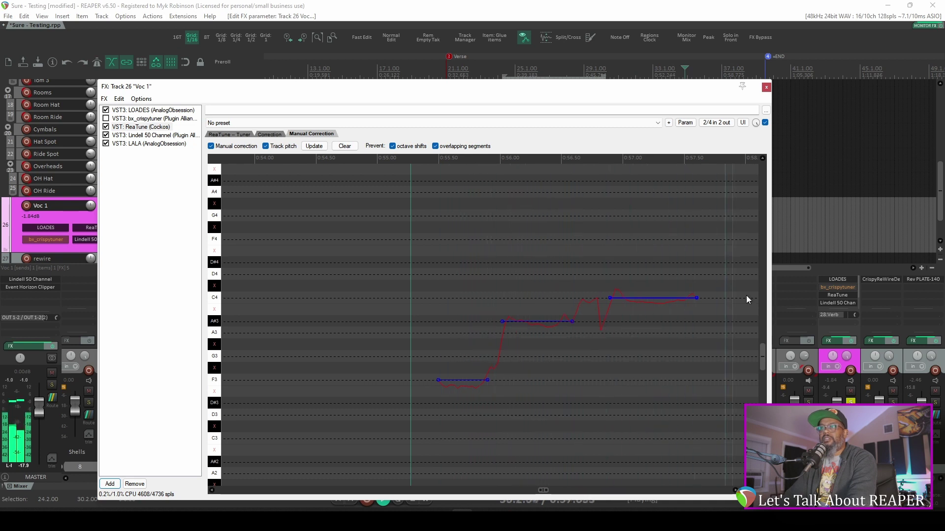
key(space)
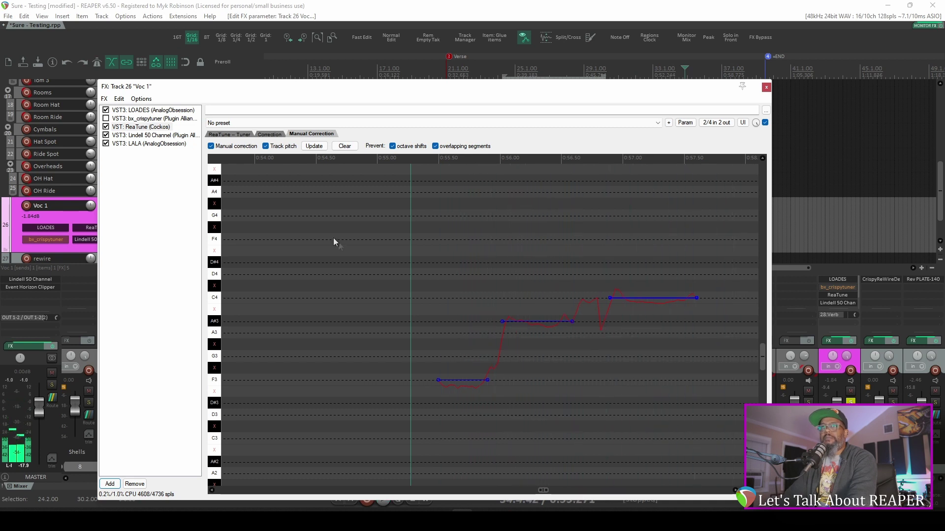
click(766, 87)
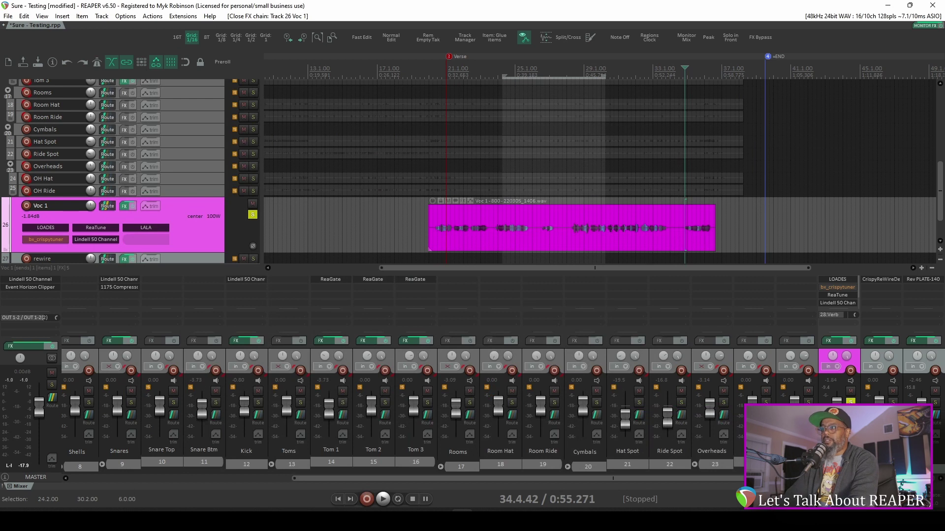
Unsolo Voc 1 and play the ReaTune-corrected verse in the full mix
click(850, 402)
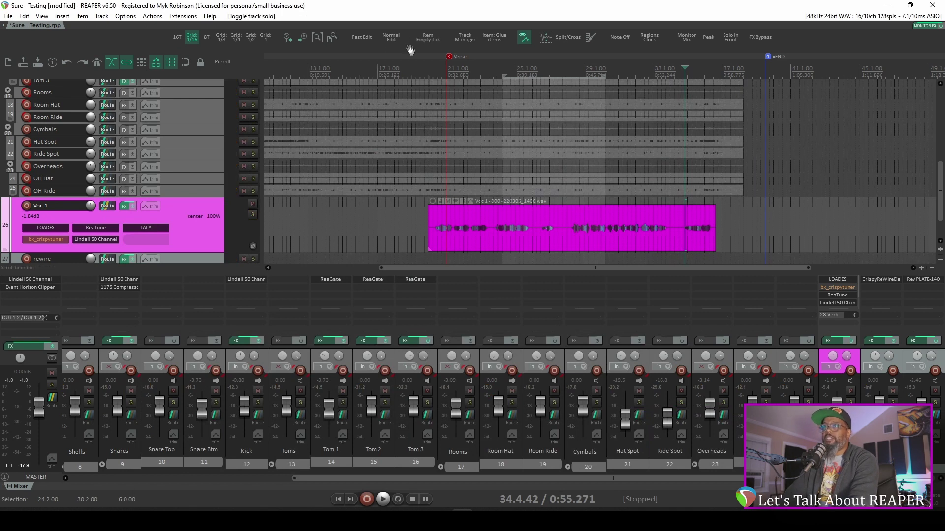
key(space)
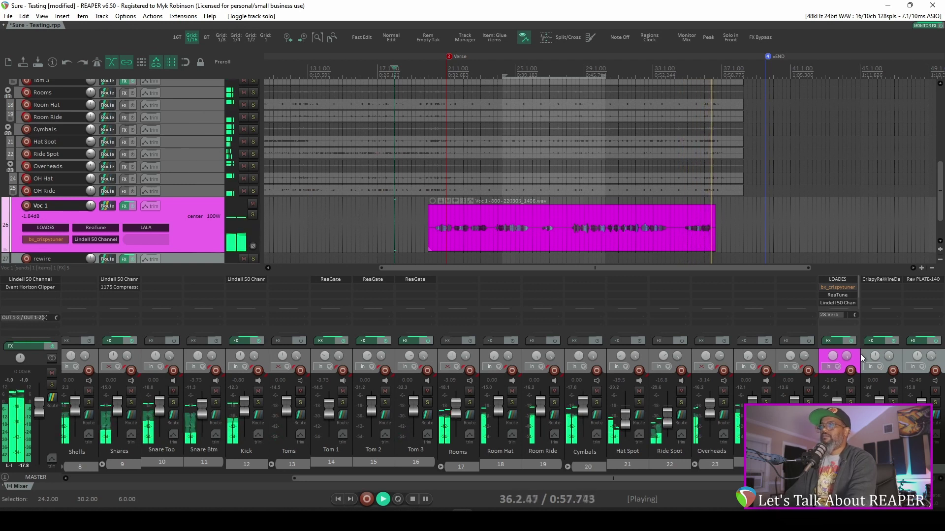
key(space)
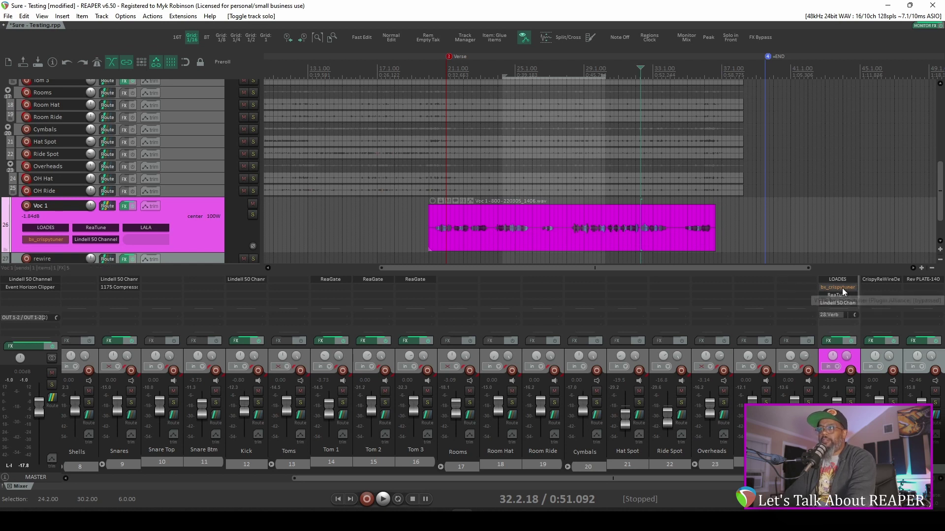
Solo Voc 1 and play the ReaTune-corrected phrase from about 0:51.09 twice
click(253, 215)
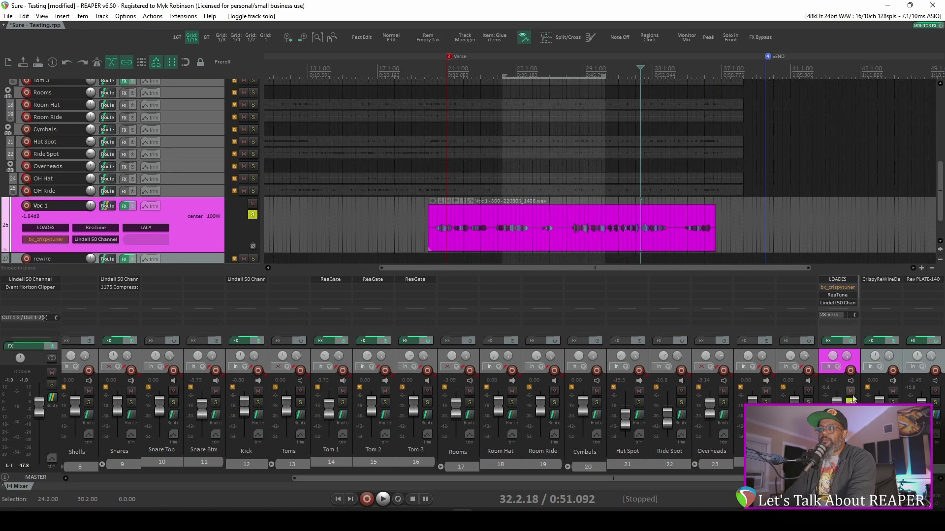
key(space)
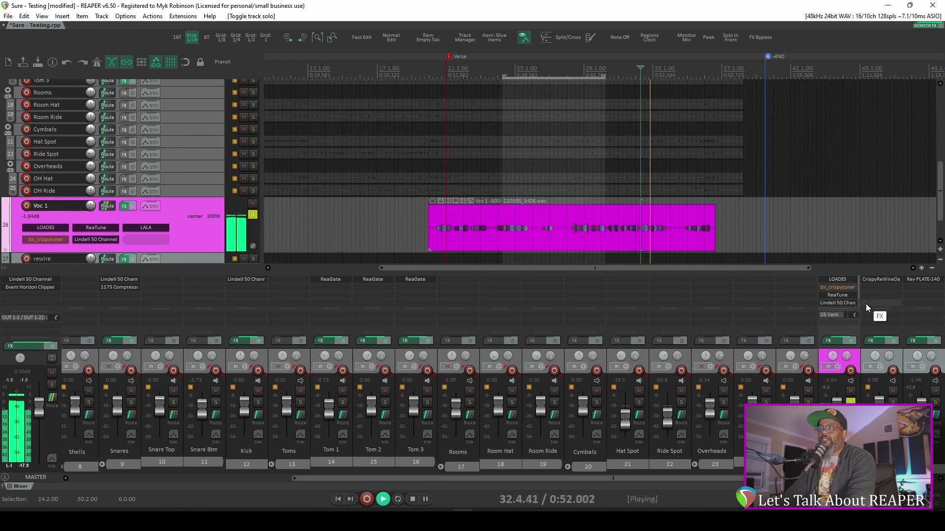
key(space)
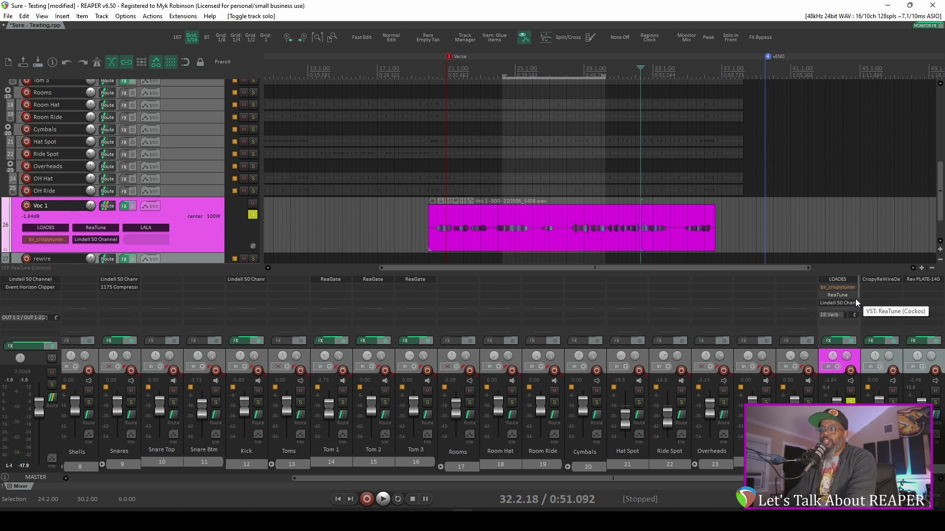
key(space)
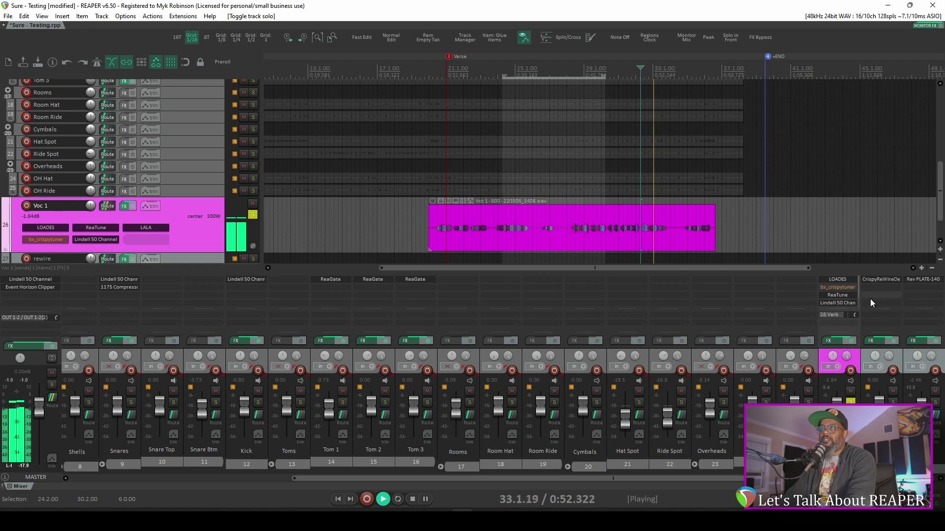
key(space)
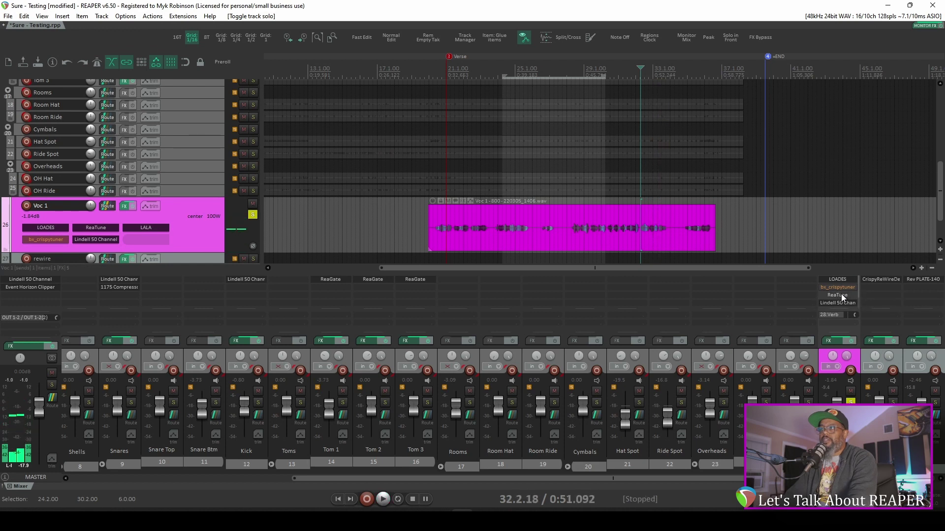
Open the Voc 1 FX chain, bypass ReaTune, enable bx_crispytuner and play the same phrase from about 0:51.09
click(832, 342)
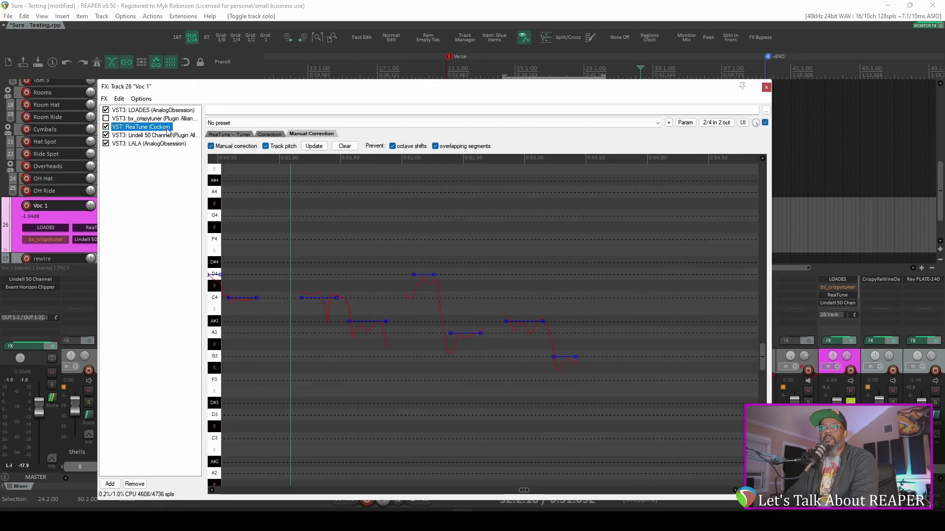
key(ctrl+b)
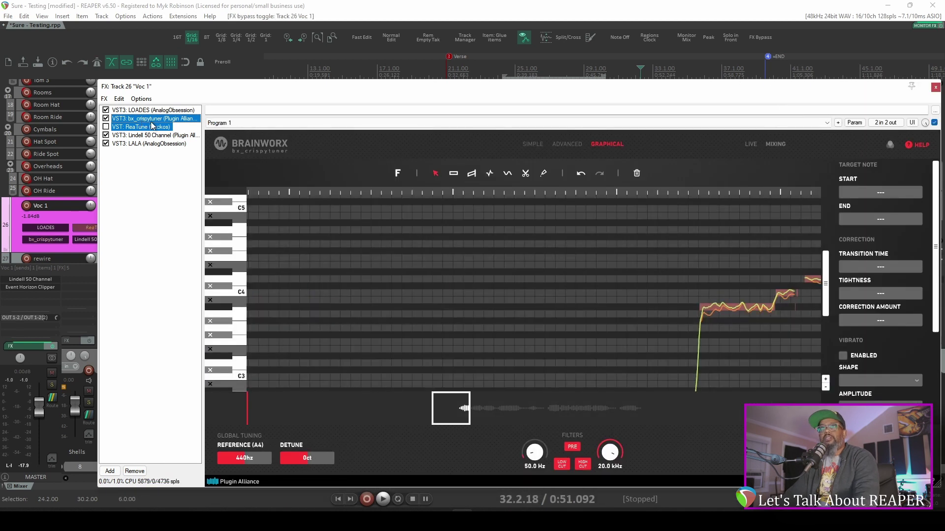
key(space)
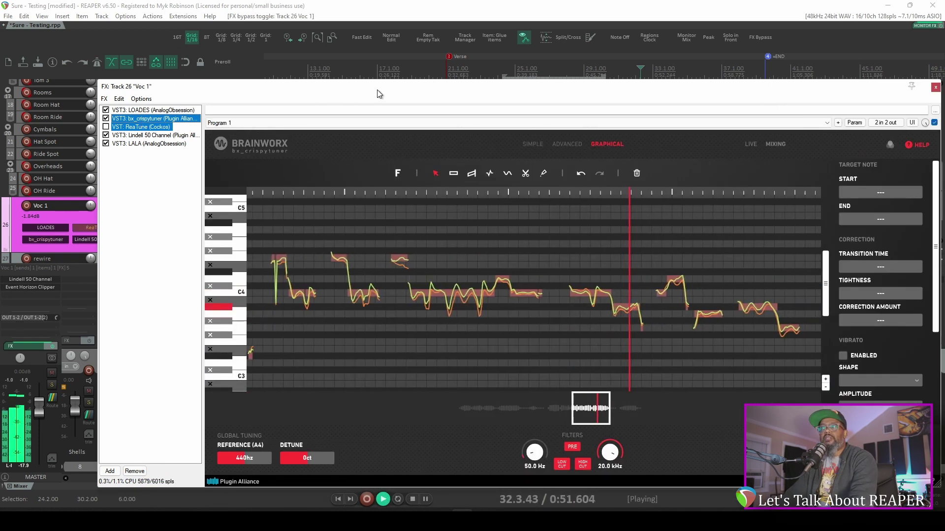
key(space)
key(space)
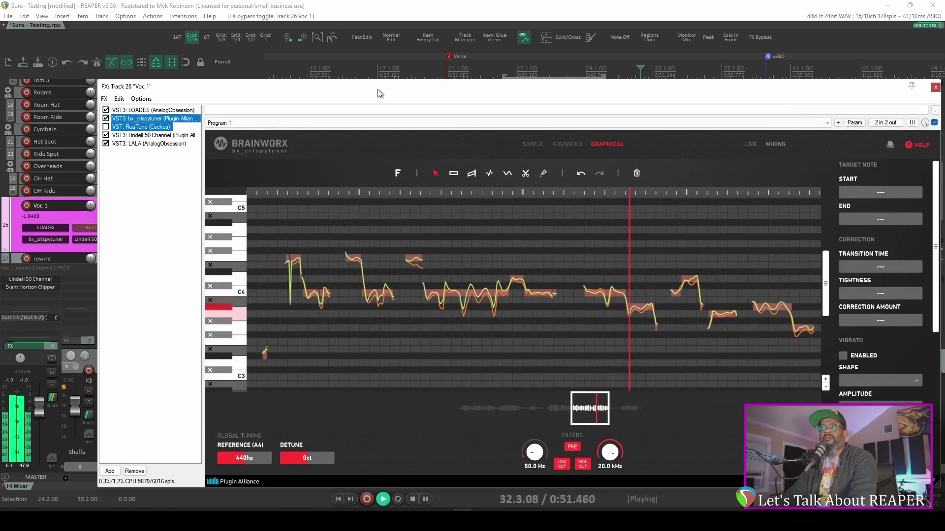
key(space)
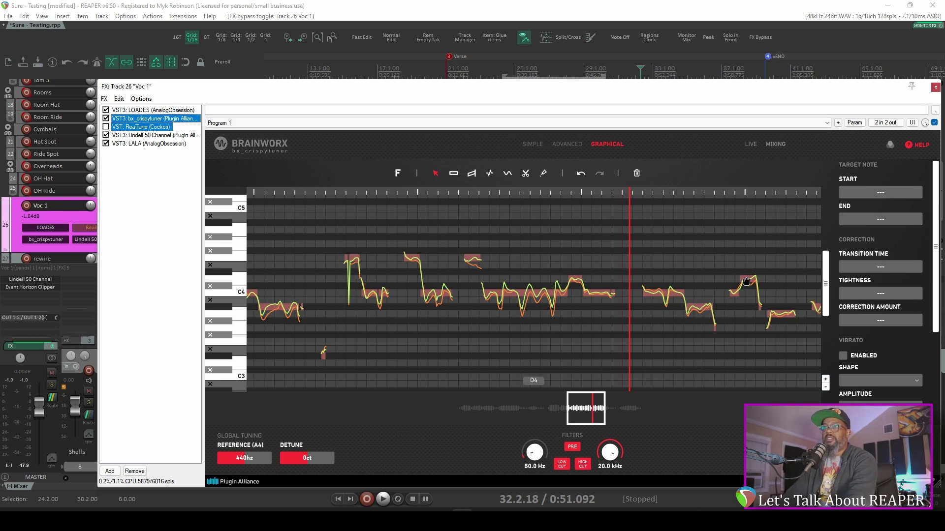
Tighten the phrase's D4 note in bx_crispytuner to 39 ms transition time and 12 ms tightness, replaying from about 0:51.09
click(160, 119)
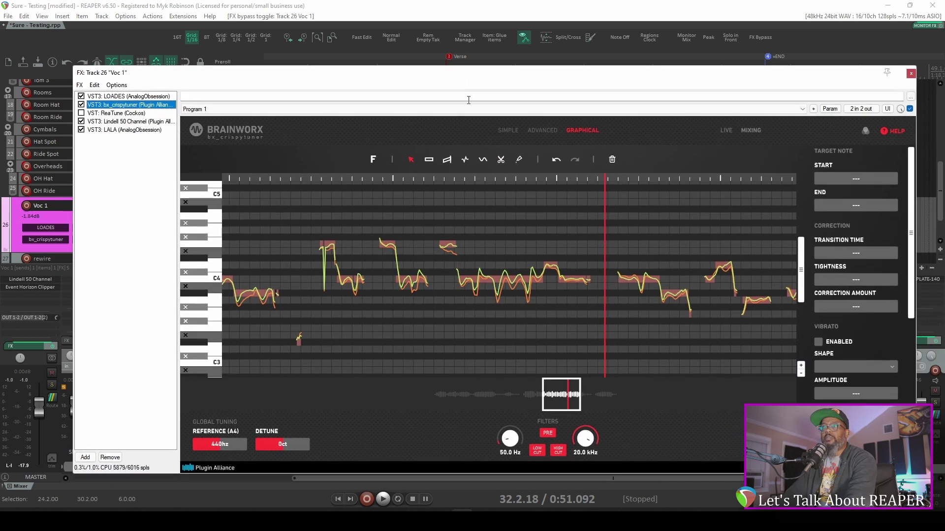
click(465, 159)
key(space)
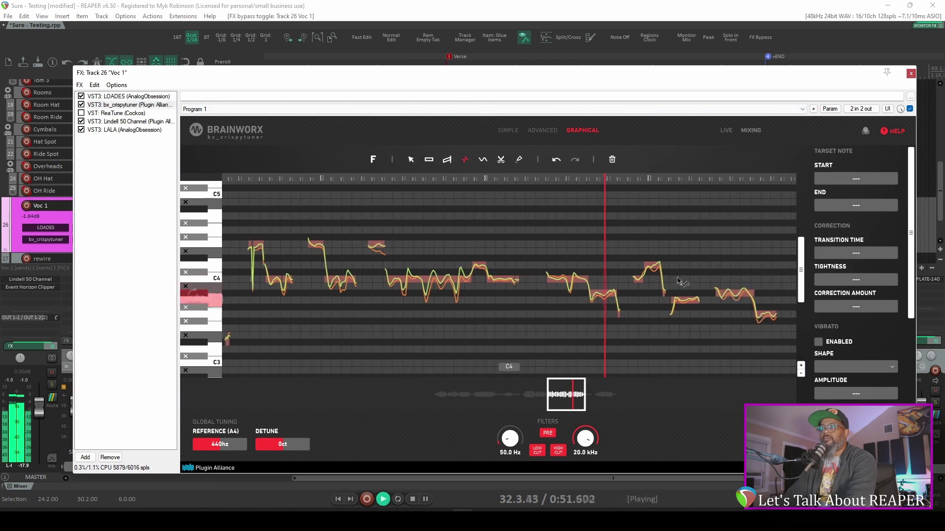
key(space)
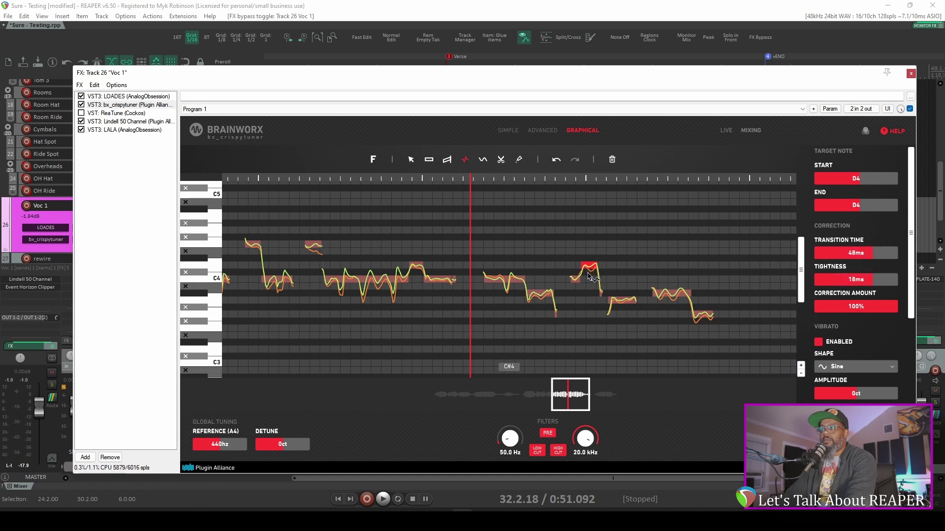
key(space)
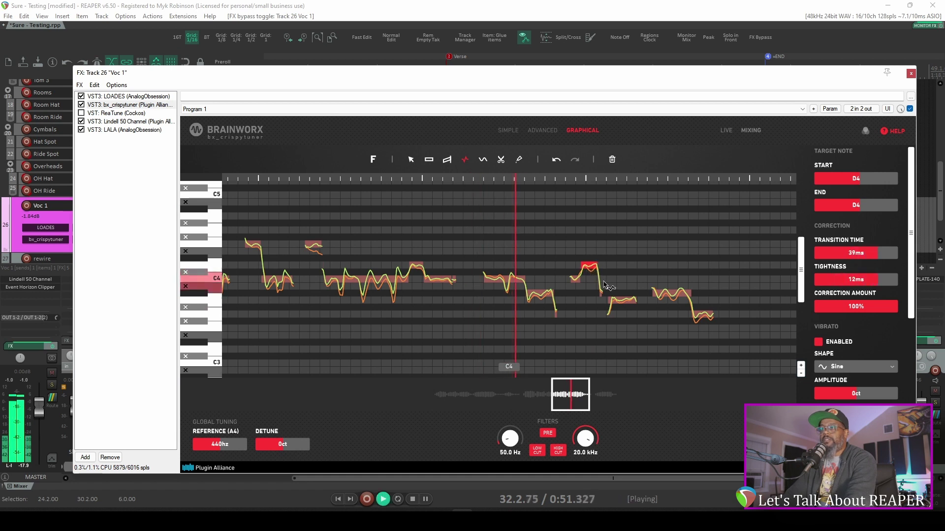
key(space)
key(space)
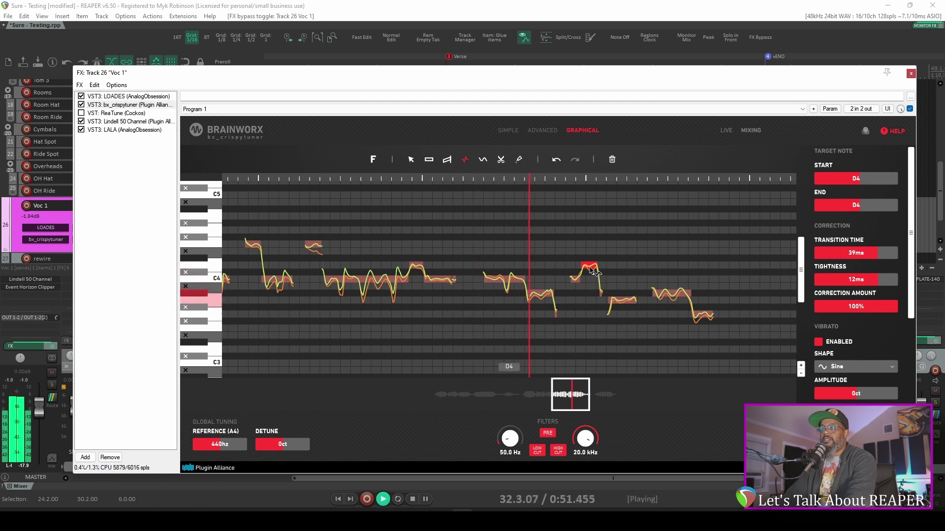
key(space)
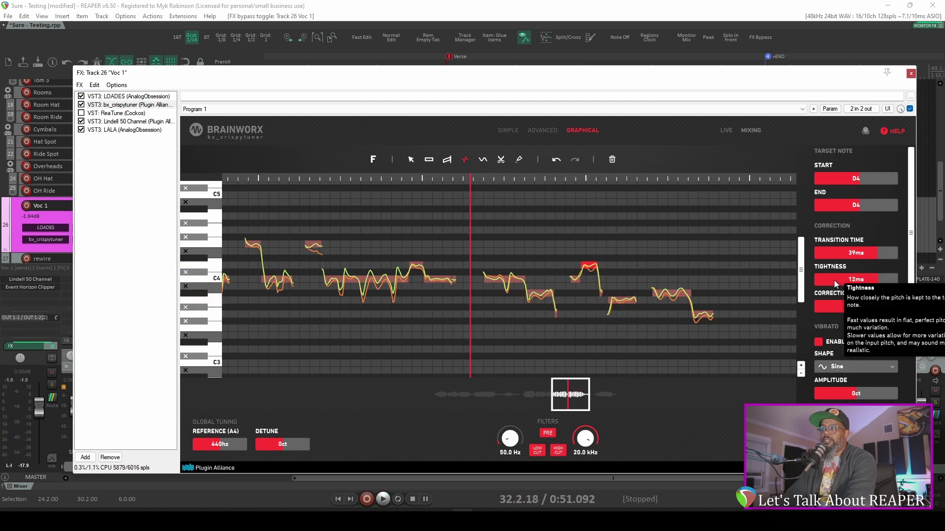
key(space)
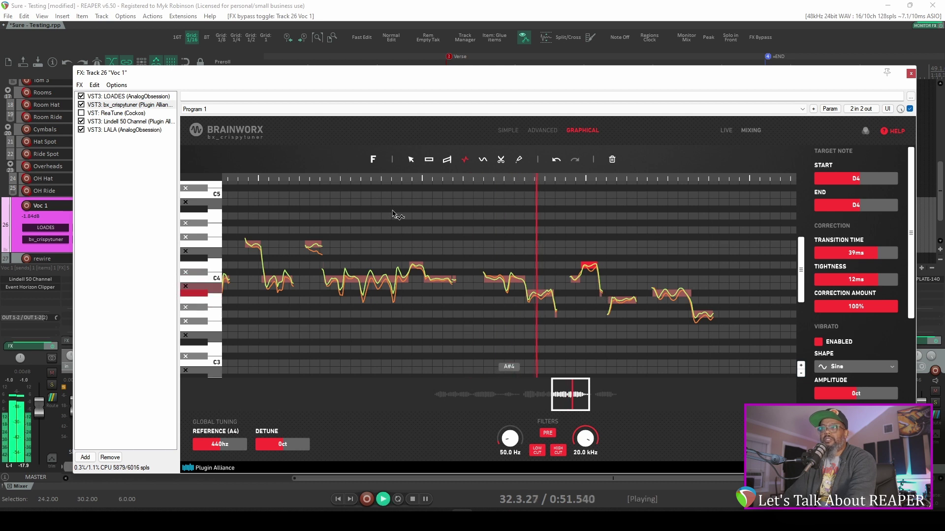
key(space)
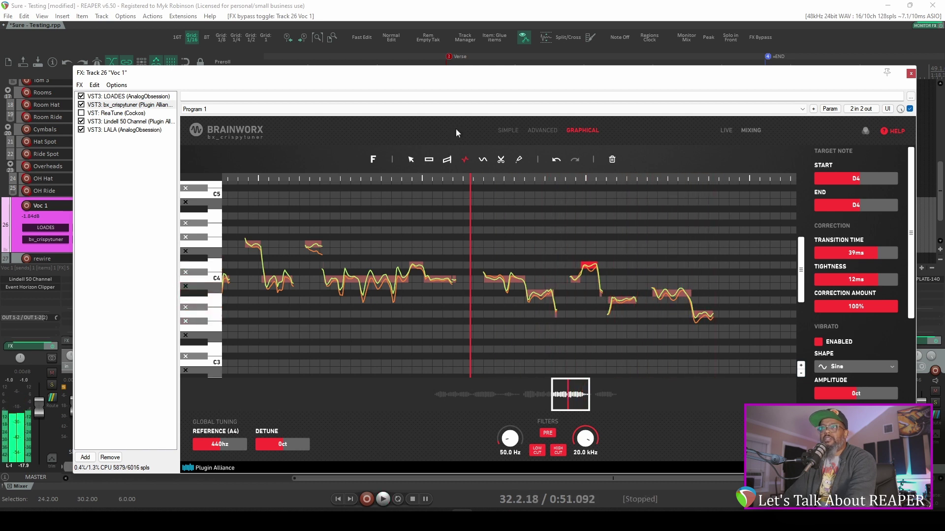
Place the edit cursor at about 0:31.61 before the verse and select both bx_crispytuner and ReaTune in the FX chain
drag(463, 76, 469, 190)
click(435, 72)
drag(457, 187, 458, 130)
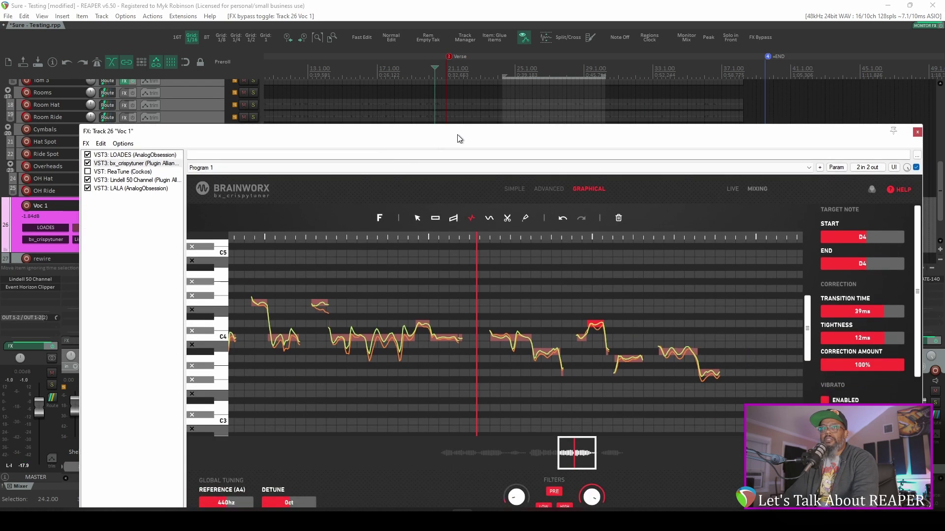
shift+click(149, 172)
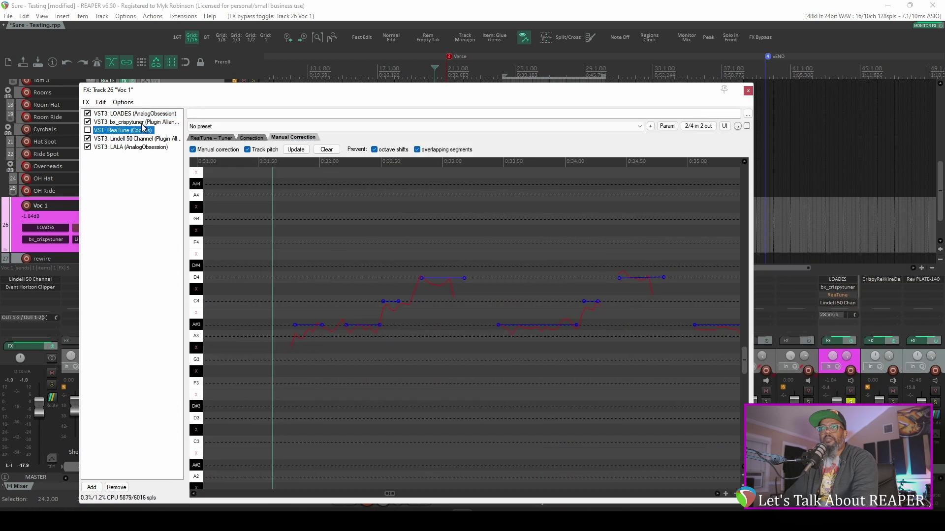
shift+click(147, 130)
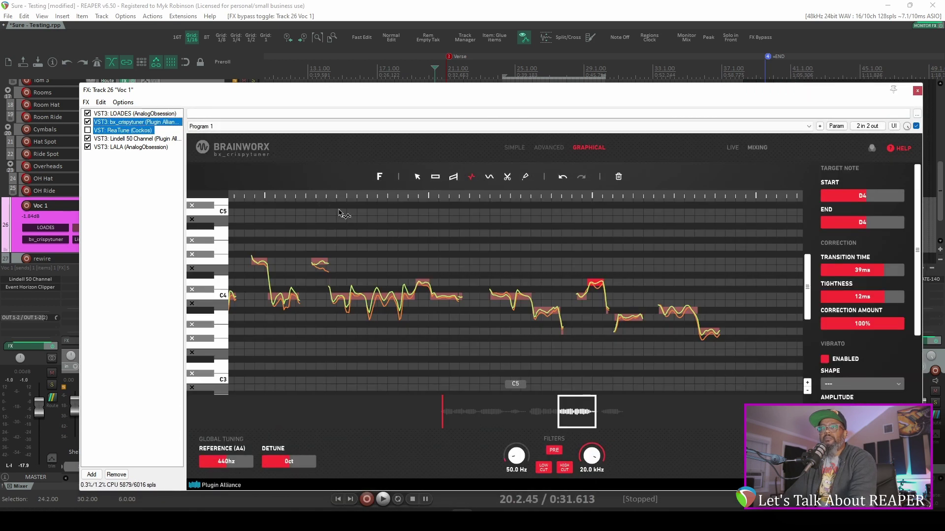
key(space)
key(space)
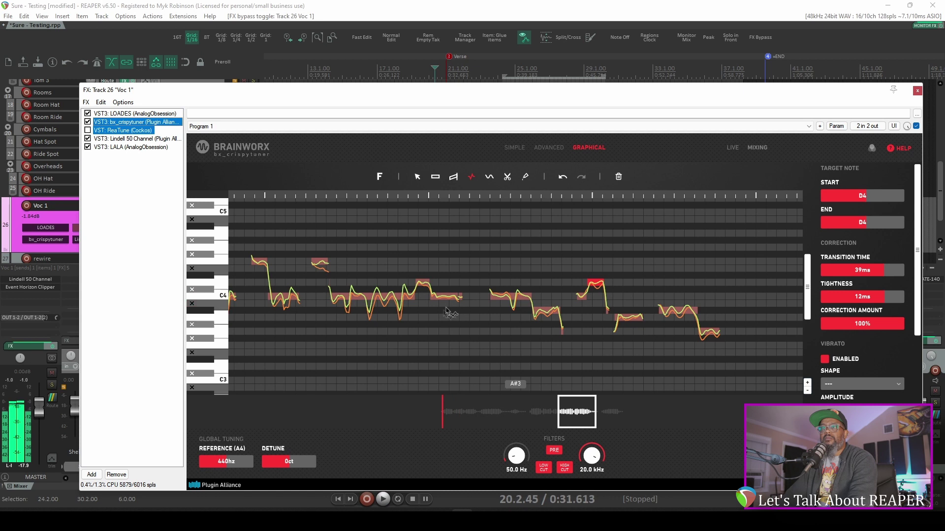
Play the soloed verse from about 0:31.61 with bx_crispytuner, swap both tuners' bypass states and replay it with ReaTune
click(418, 179)
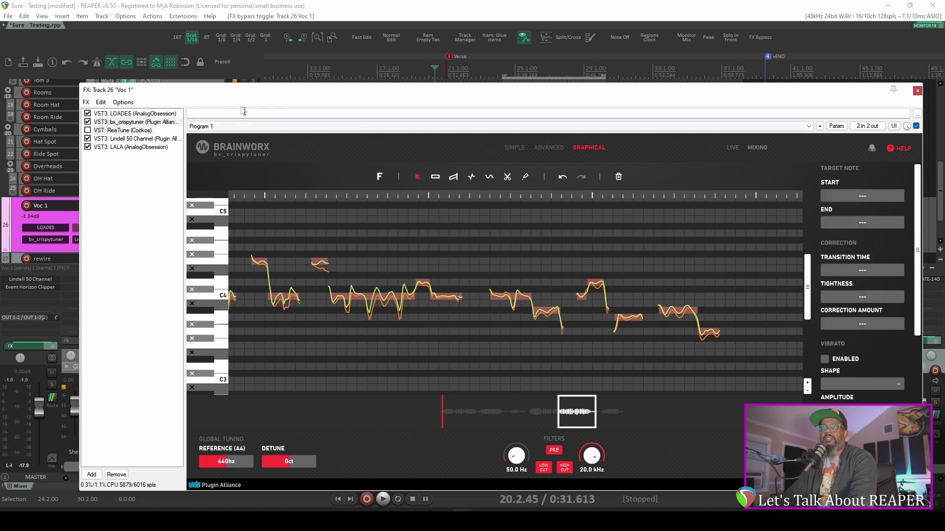
click(148, 131)
shift+click(142, 123)
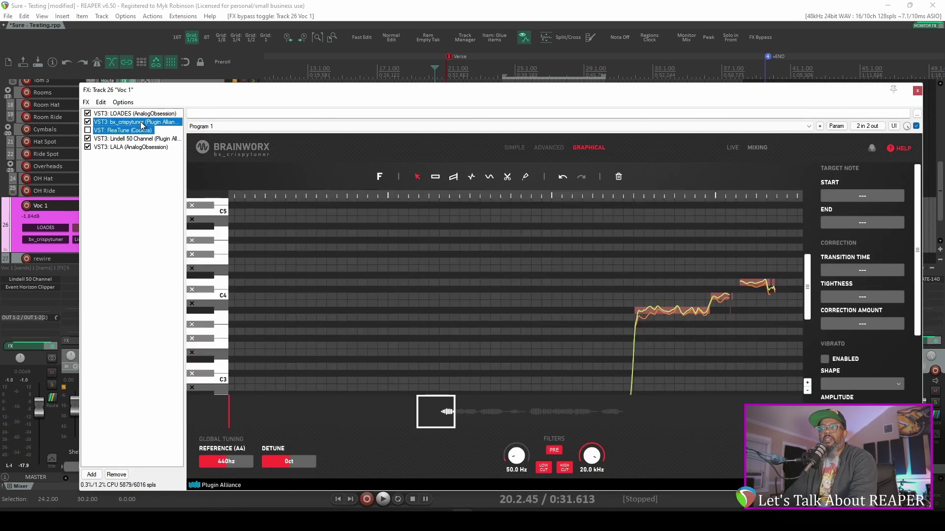
key(space)
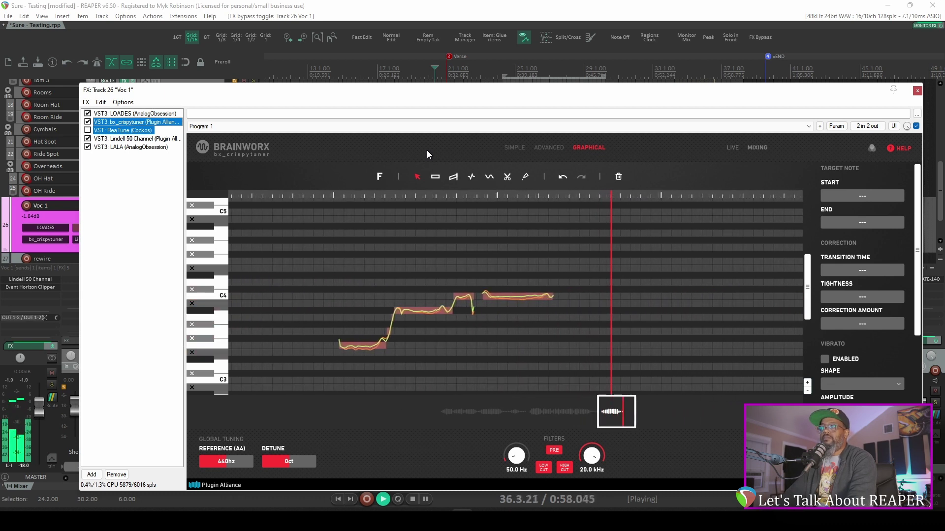
key(space)
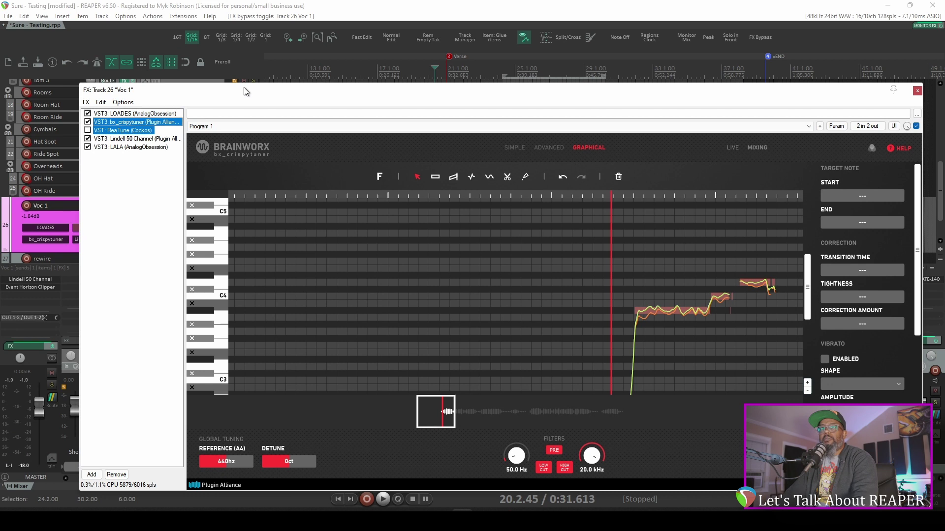
key(ctrl+b)
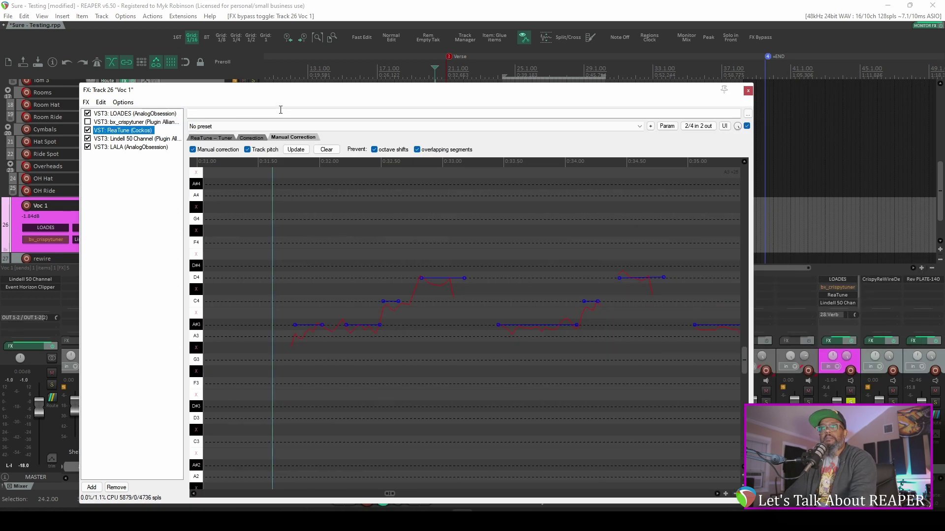
key(space)
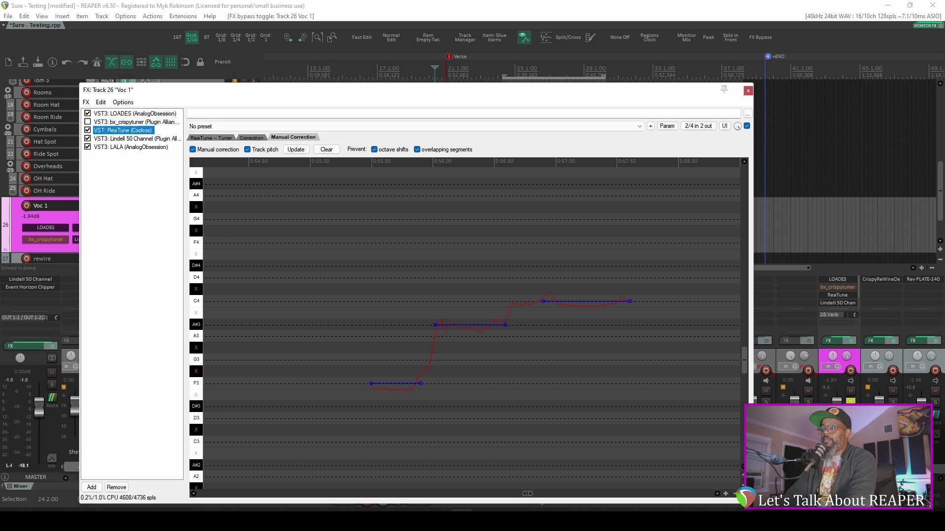
Unsolo Voc 1, bypass ReaTune, enable bx_crispytuner and play the full mix from about 0:31.61
key(alt+s)
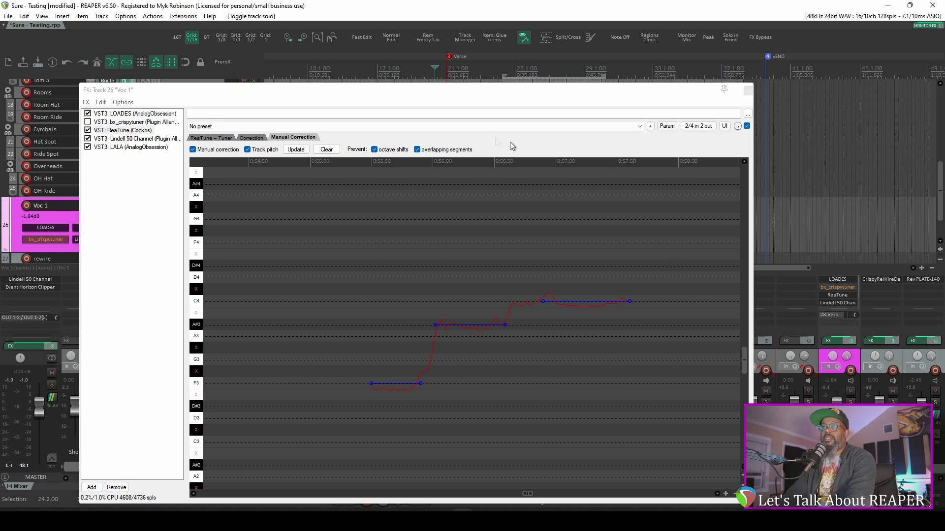
click(120, 122)
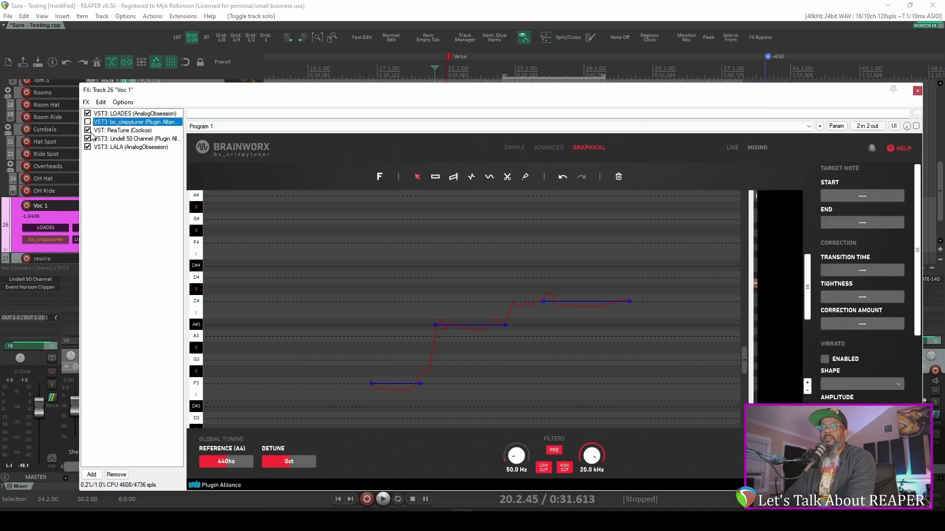
click(88, 130)
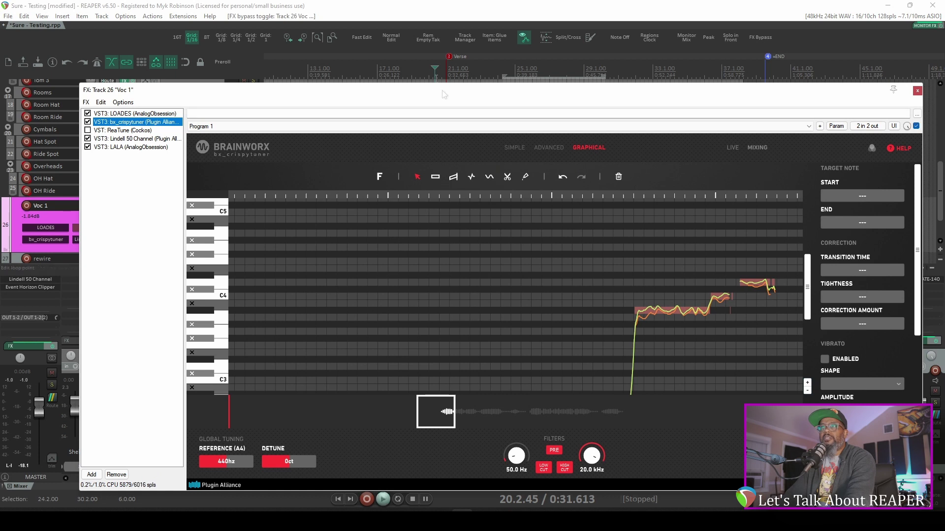
key(space)
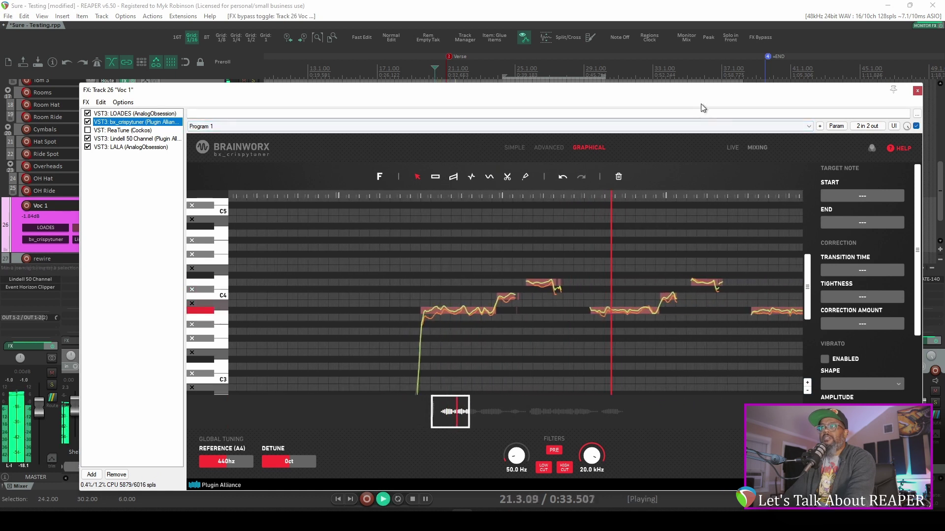
Move the Voc 1 FX window clear of the mixer, set Voc 1's volume to -1.13 dB and stop the full-mix playback
drag(638, 87, 548, 72)
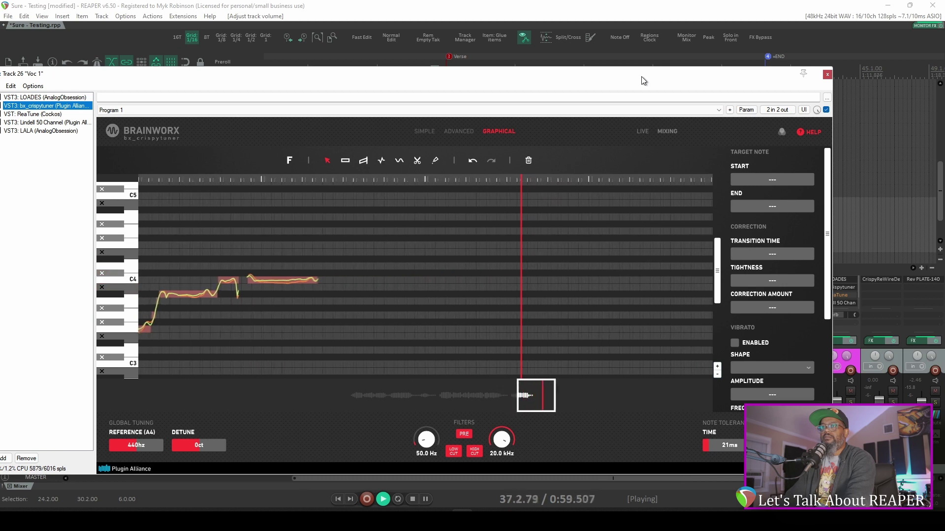
key(space)
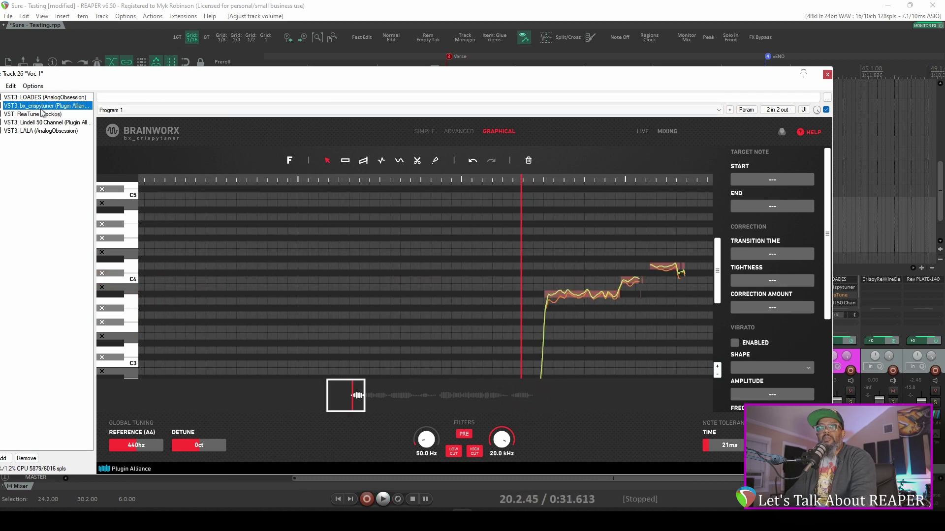
Bypass bx_crispytuner, enable ReaTune and play the full mix from about 0:31.61, turning off ReaTune's pitch tracking before stopping playback
drag(111, 77, 182, 75)
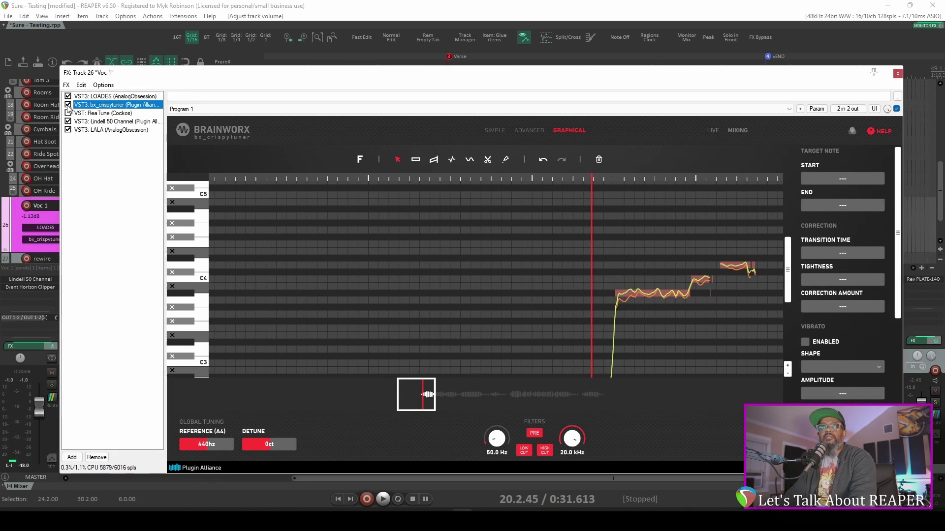
click(96, 113)
key(space)
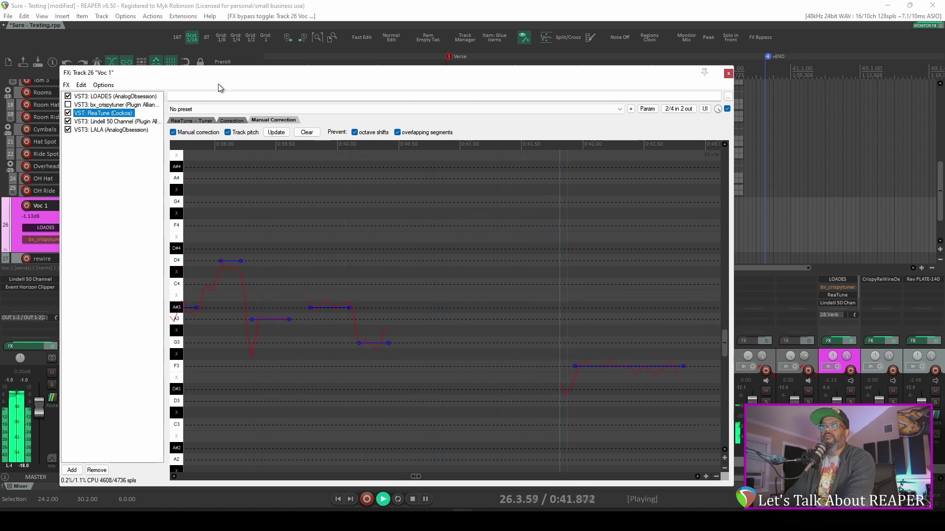
click(228, 132)
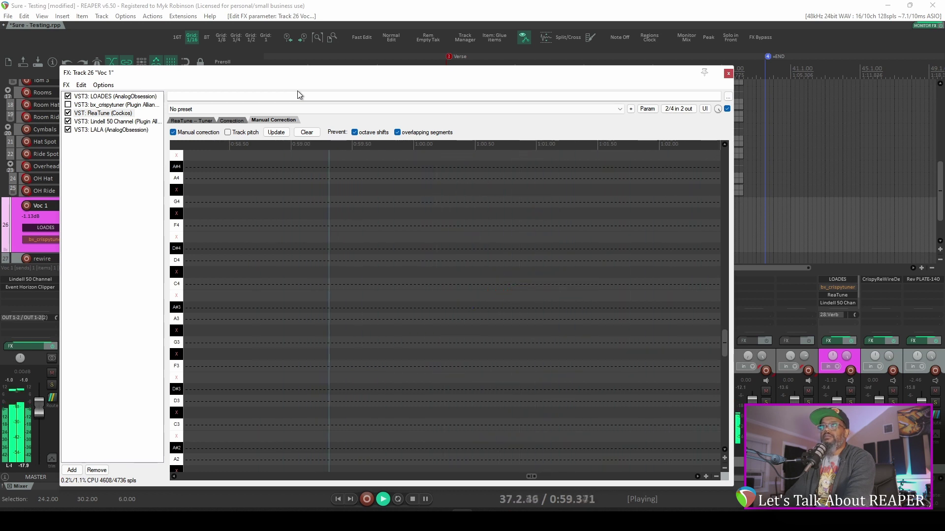
key(space)
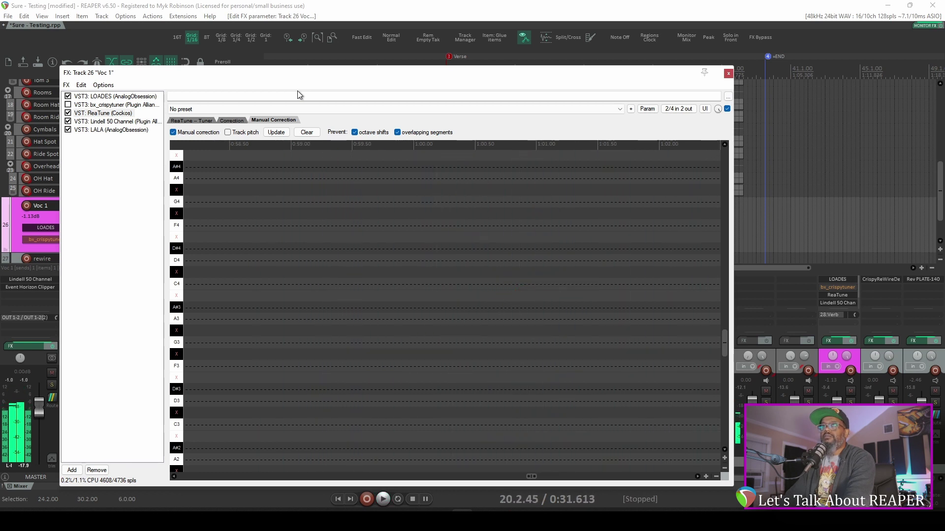